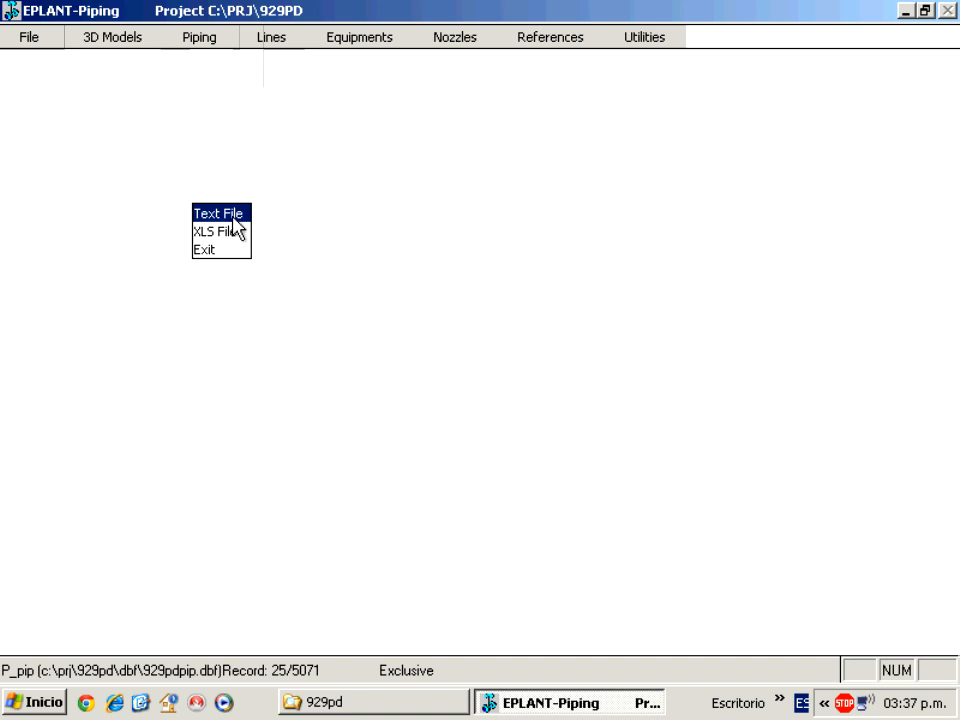
Generate the piping-components-by-line report as text file LINE_3.TXT in C:\PRJ\929PD.
click(236, 222)
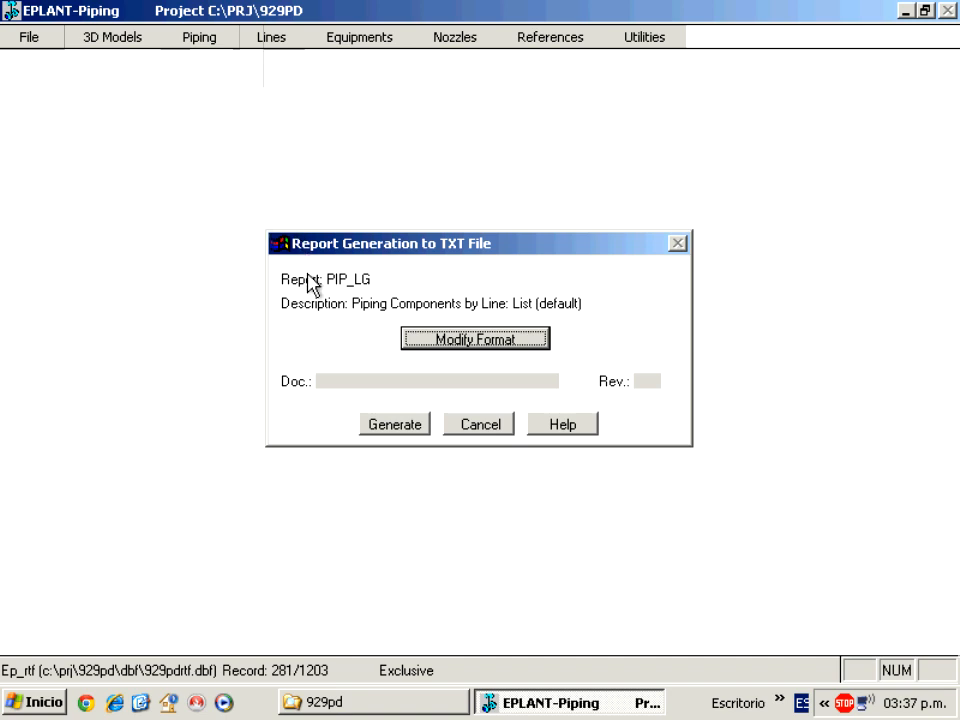
click(378, 427)
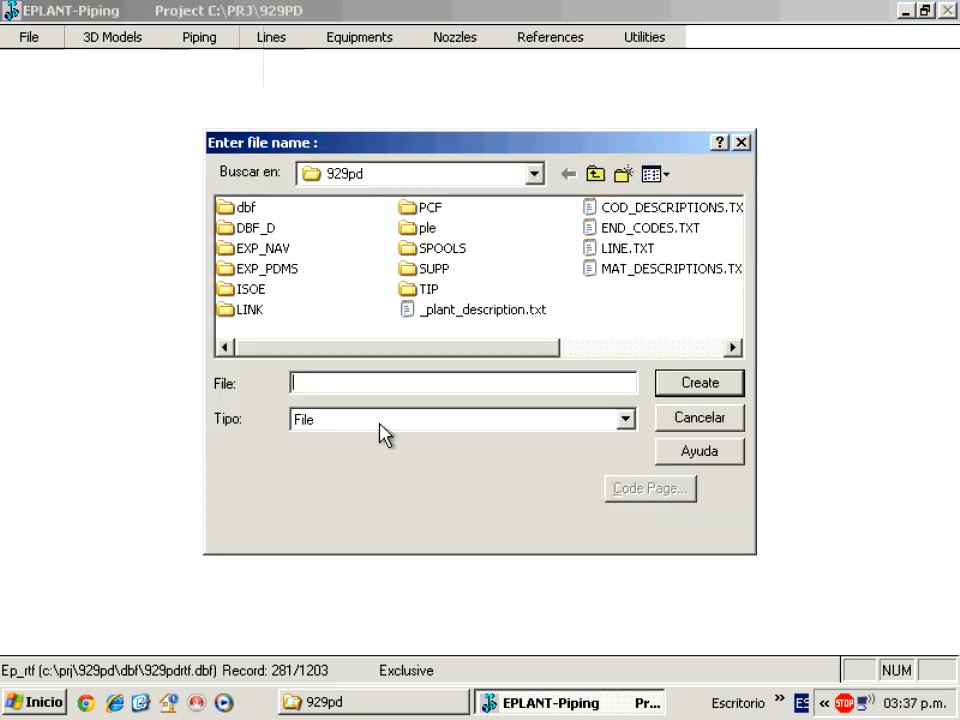
text(line)
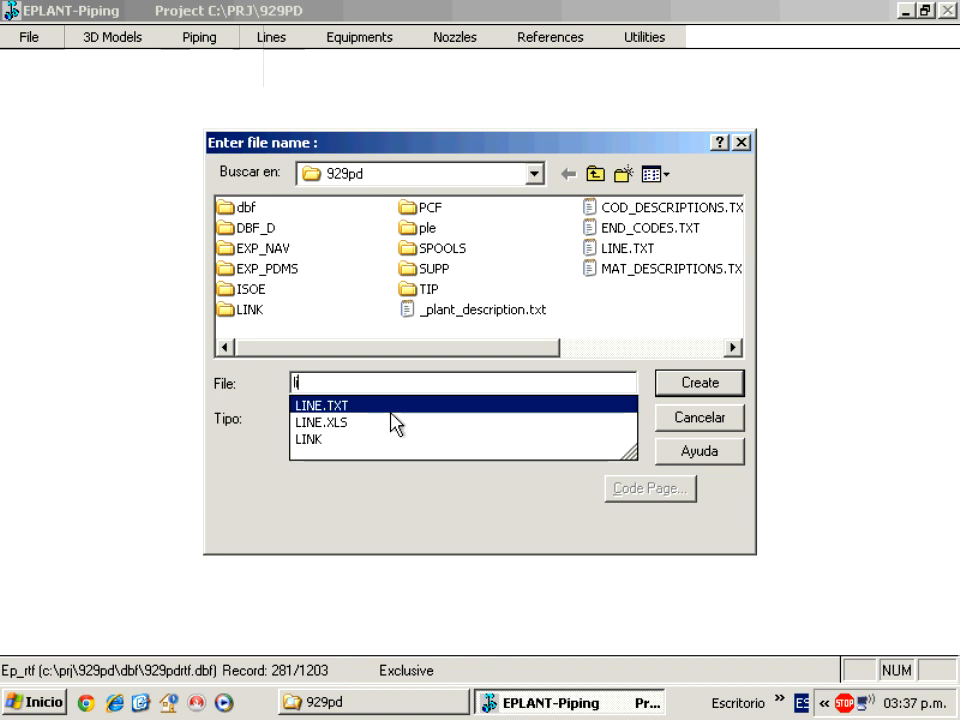
text(_3)
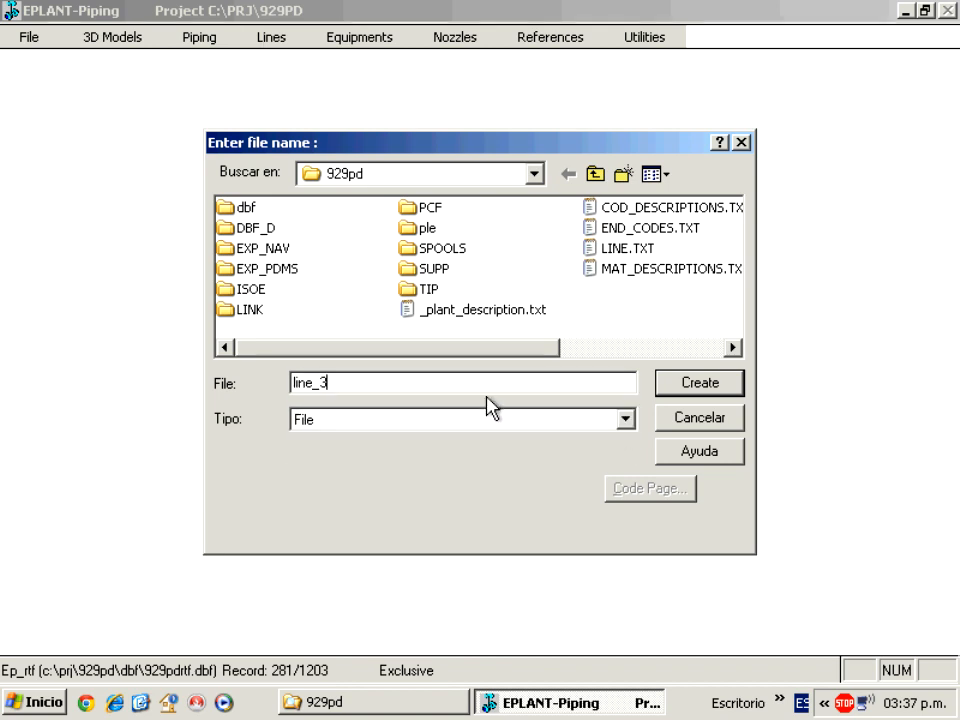
click(703, 386)
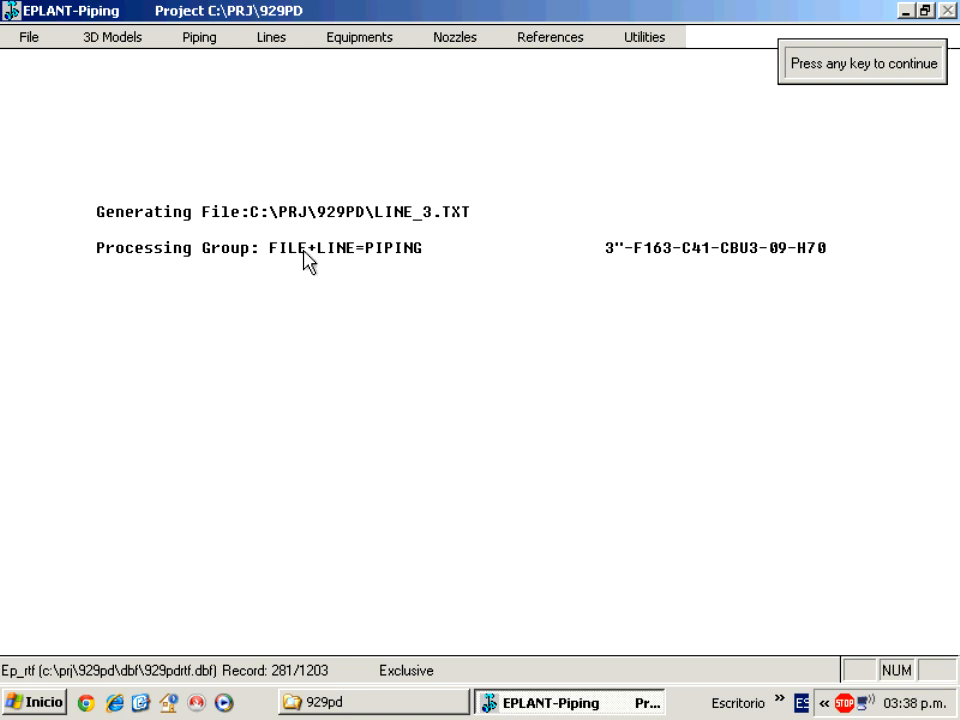
key(Return)
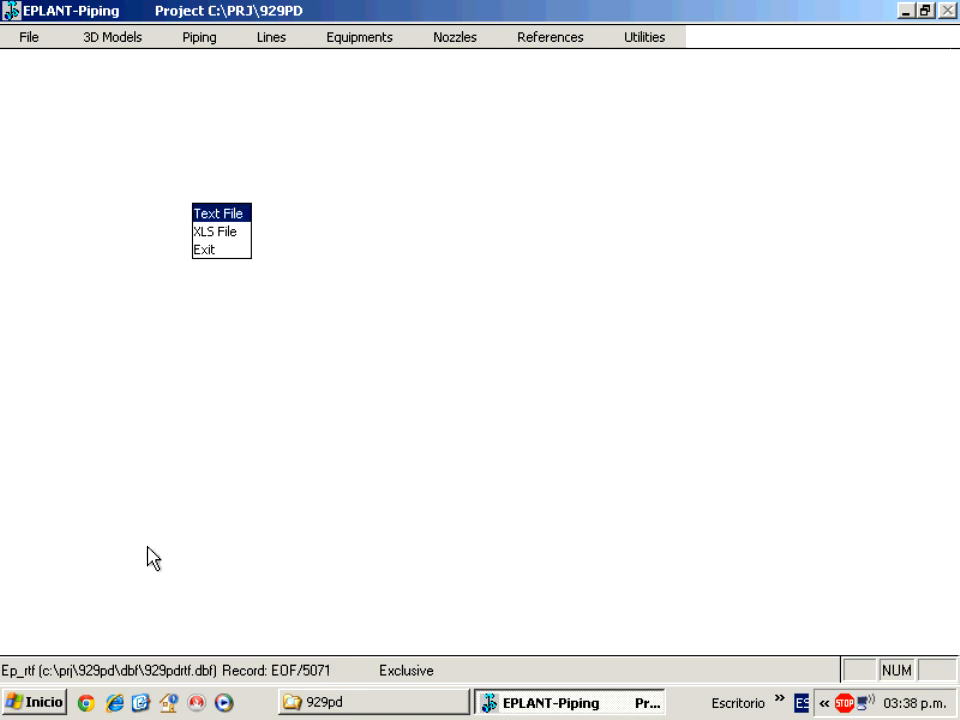
click(314, 702)
drag(945, 432, 793, 606)
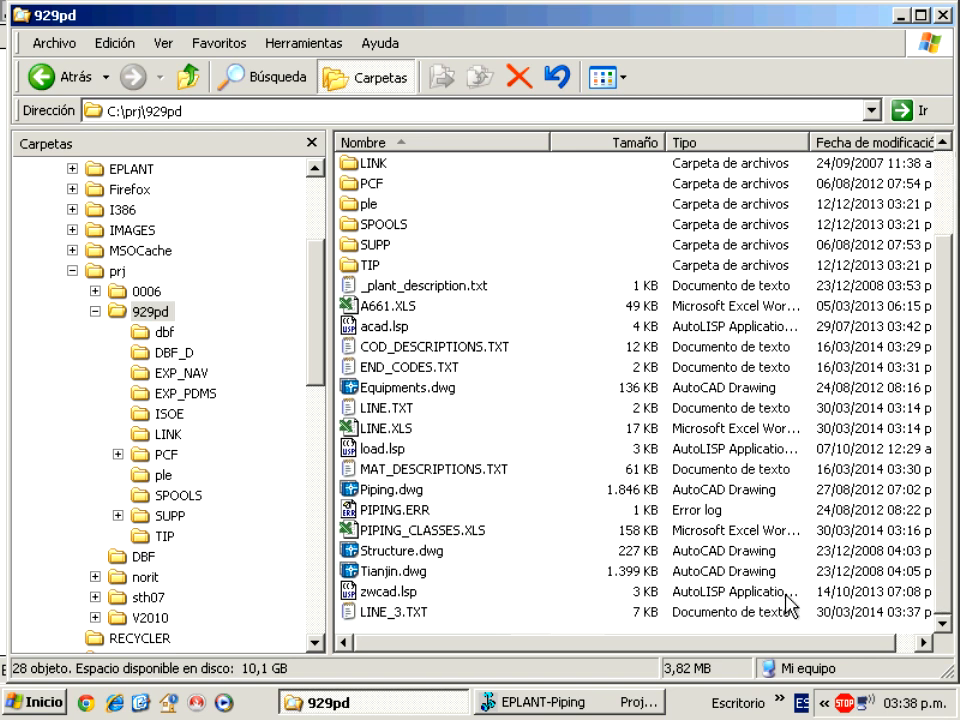
double_click(372, 614)
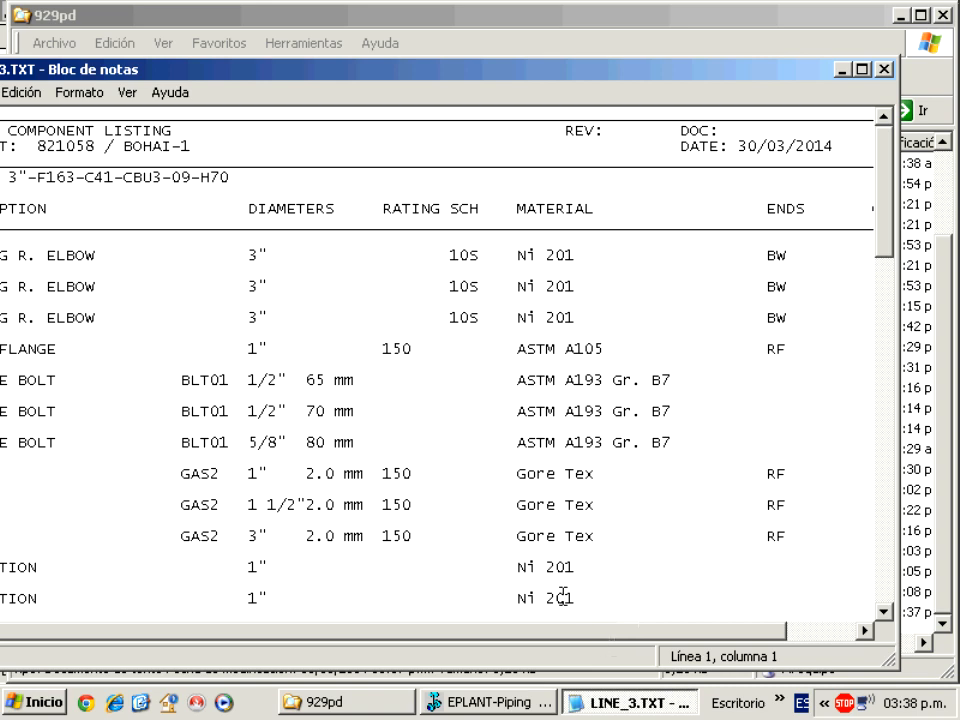
drag(302, 71, 357, 71)
drag(936, 351, 888, 351)
drag(621, 81, 672, 76)
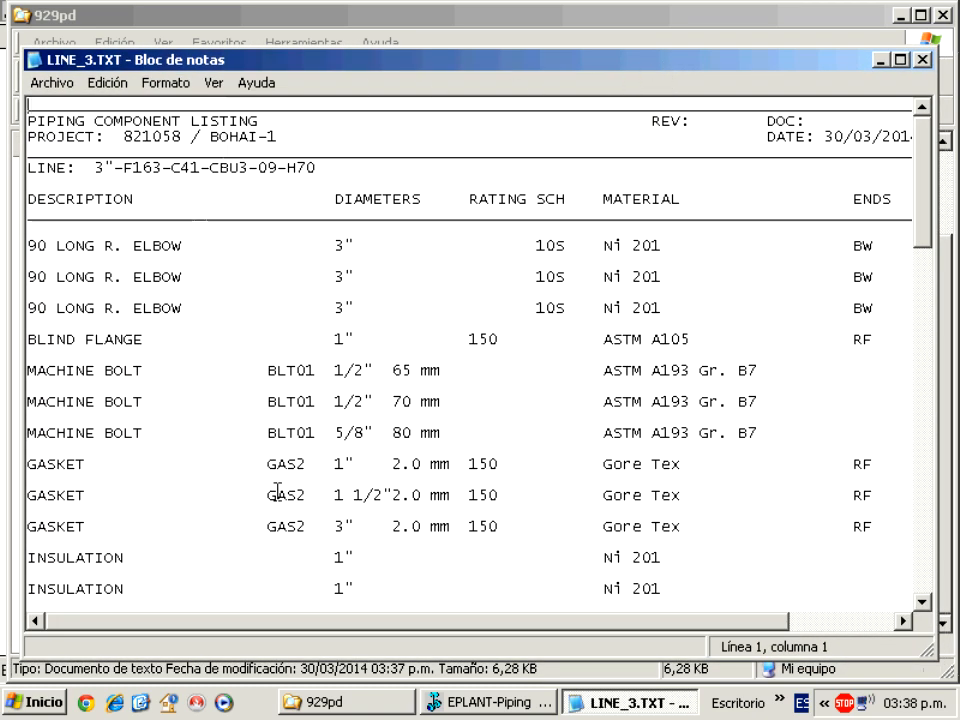
drag(354, 628, 459, 628)
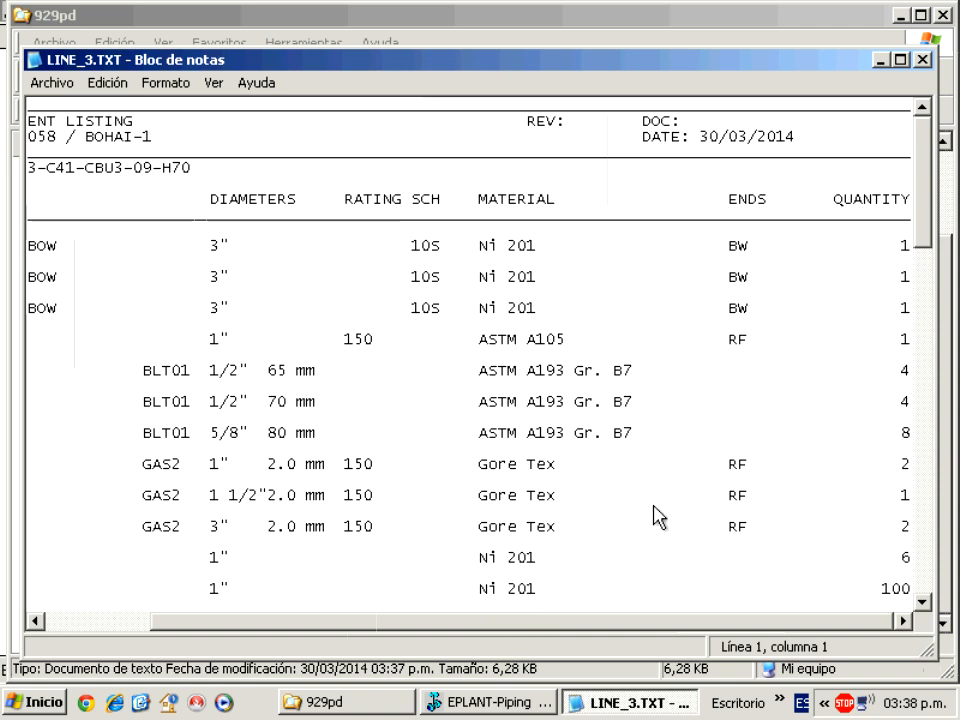
click(888, 293)
drag(606, 628, 505, 628)
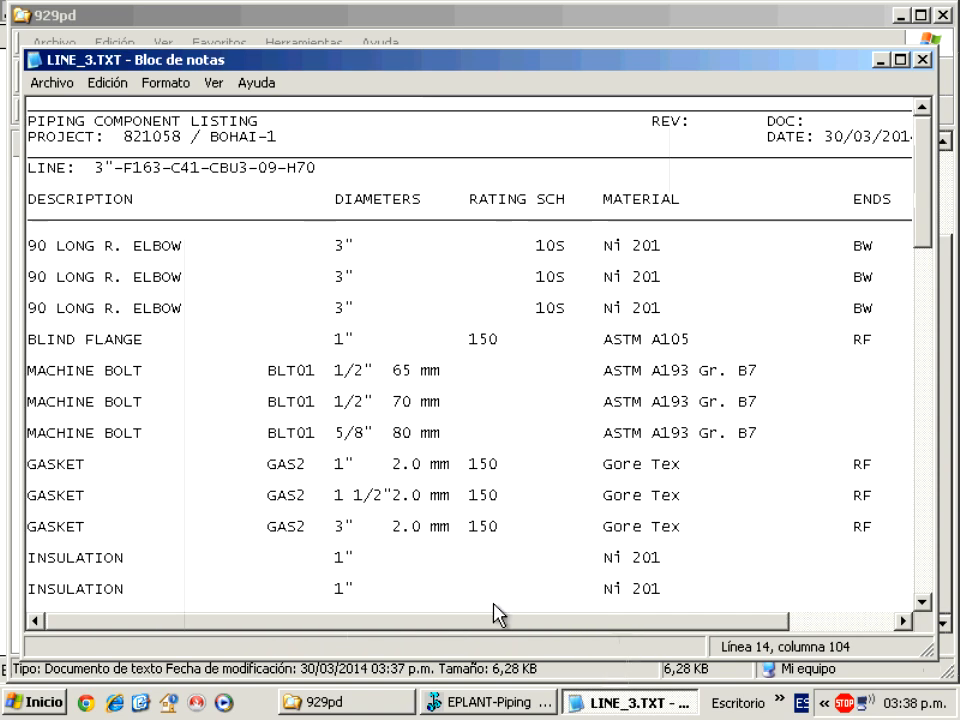
drag(926, 220, 918, 521)
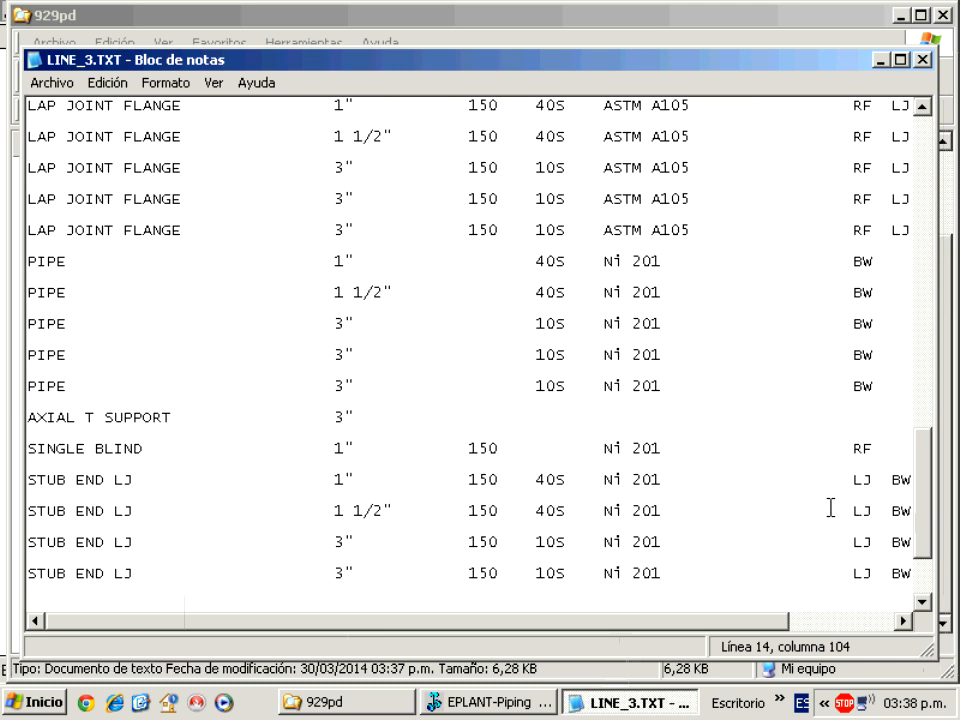
drag(730, 621, 903, 630)
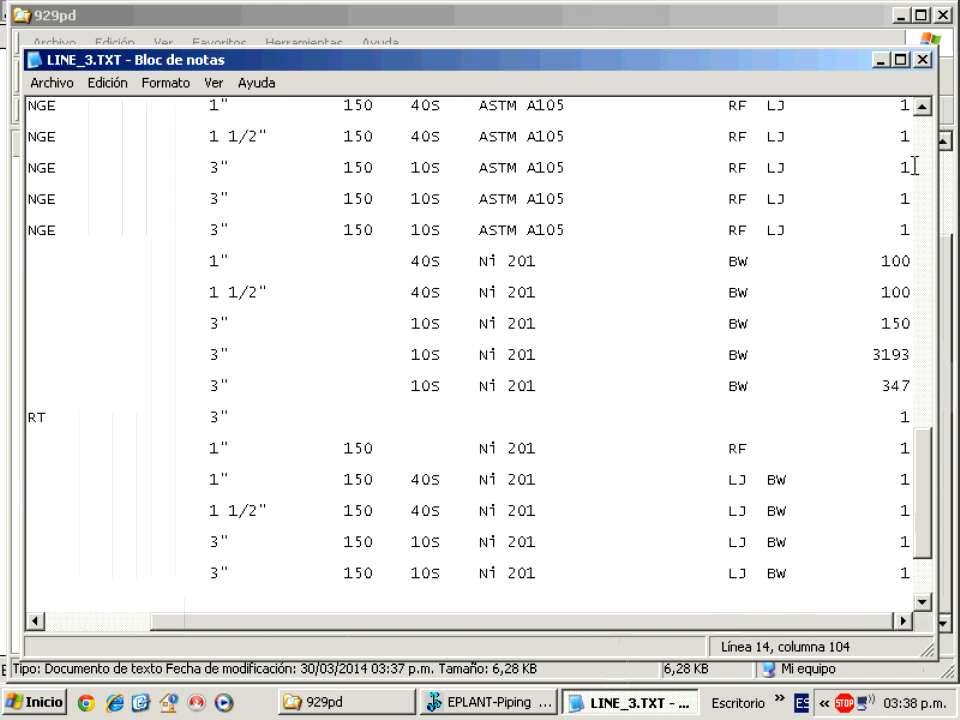
click(921, 59)
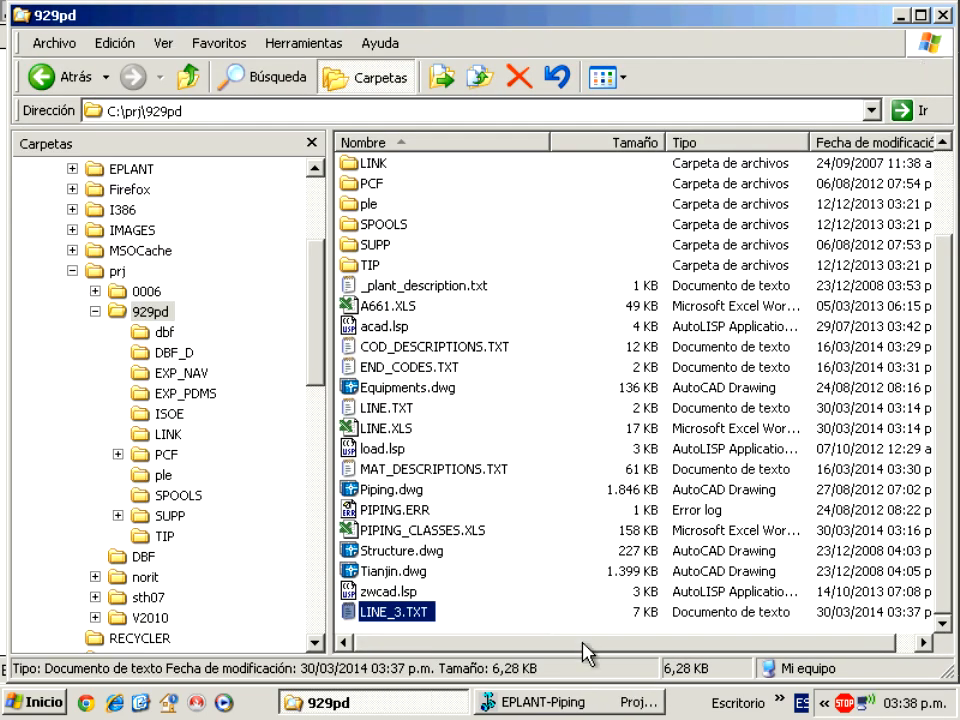
click(581, 702)
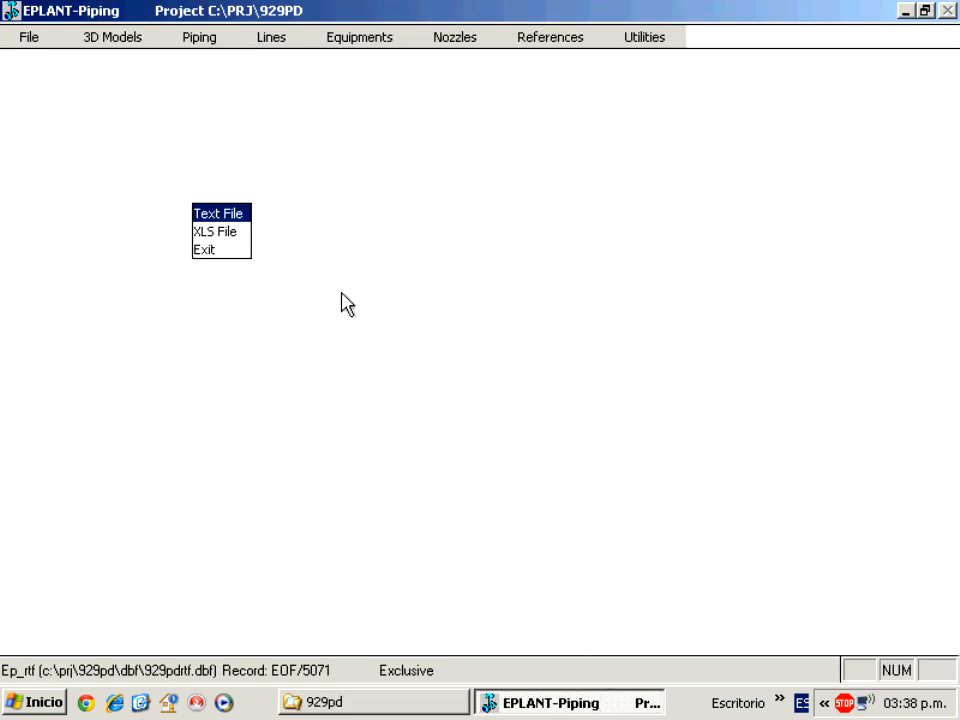
Choose the 'Total: One Line' report type for line 2"-F163-C41-CBU2-03.
click(235, 249)
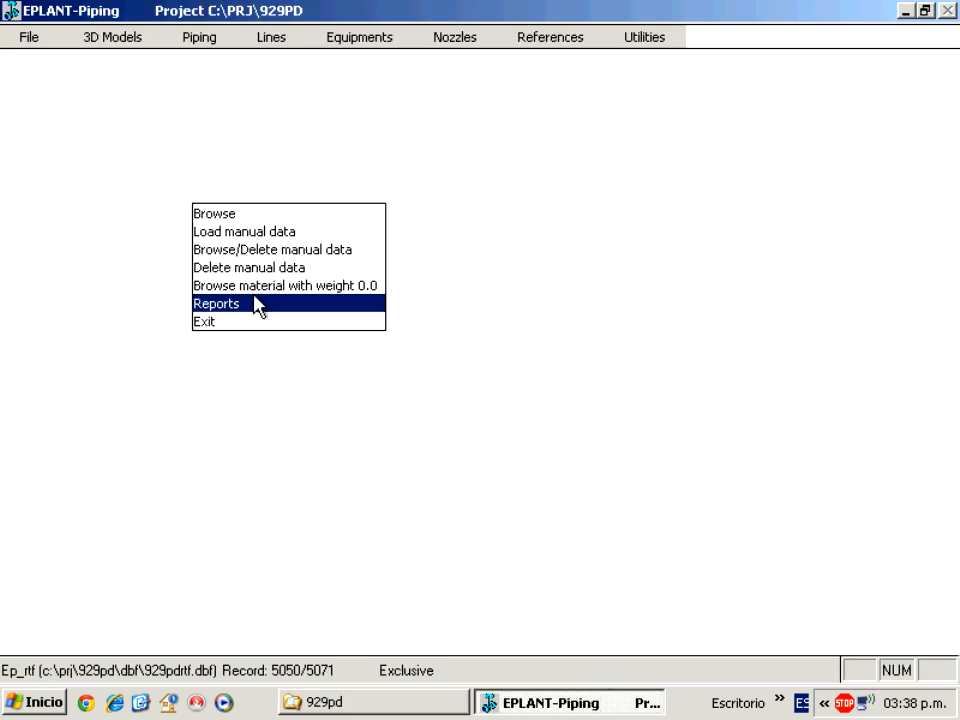
click(258, 304)
key(Down)
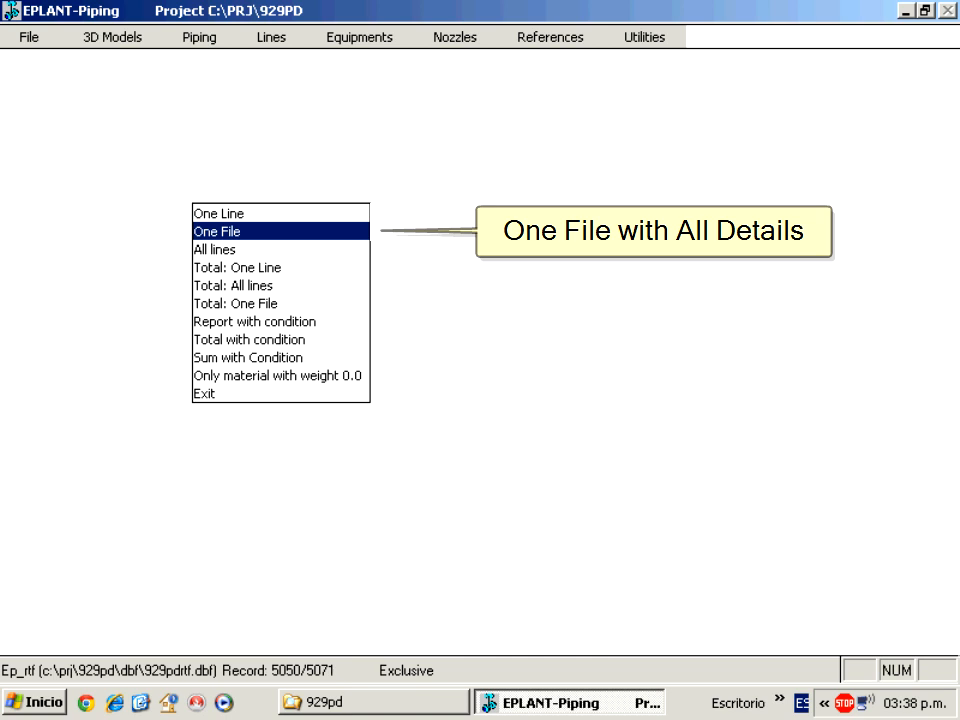
key(Down)
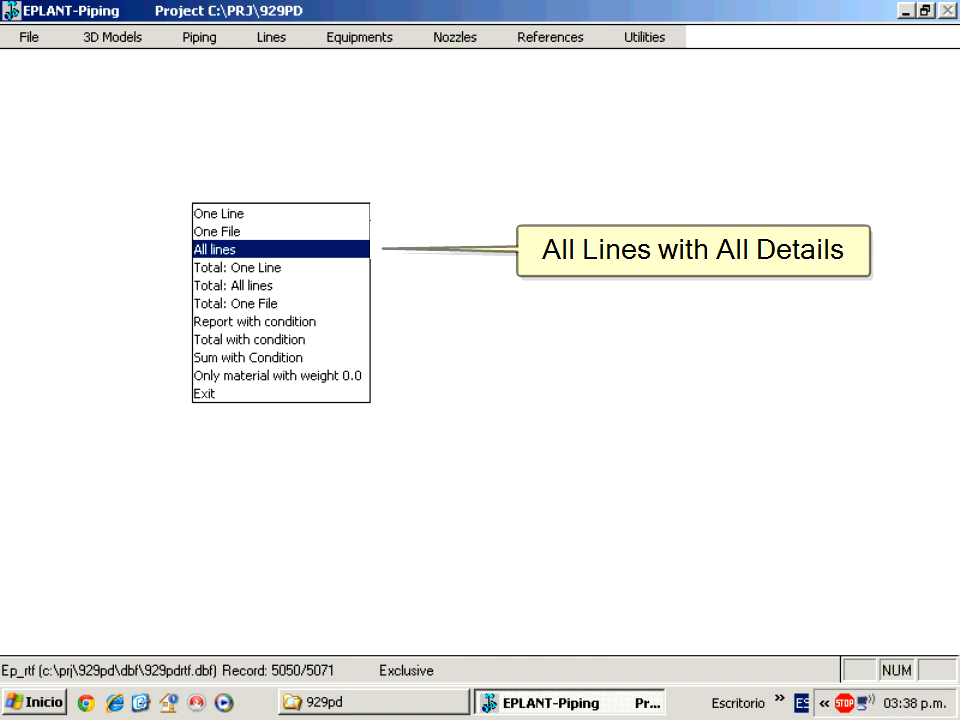
key(Down)
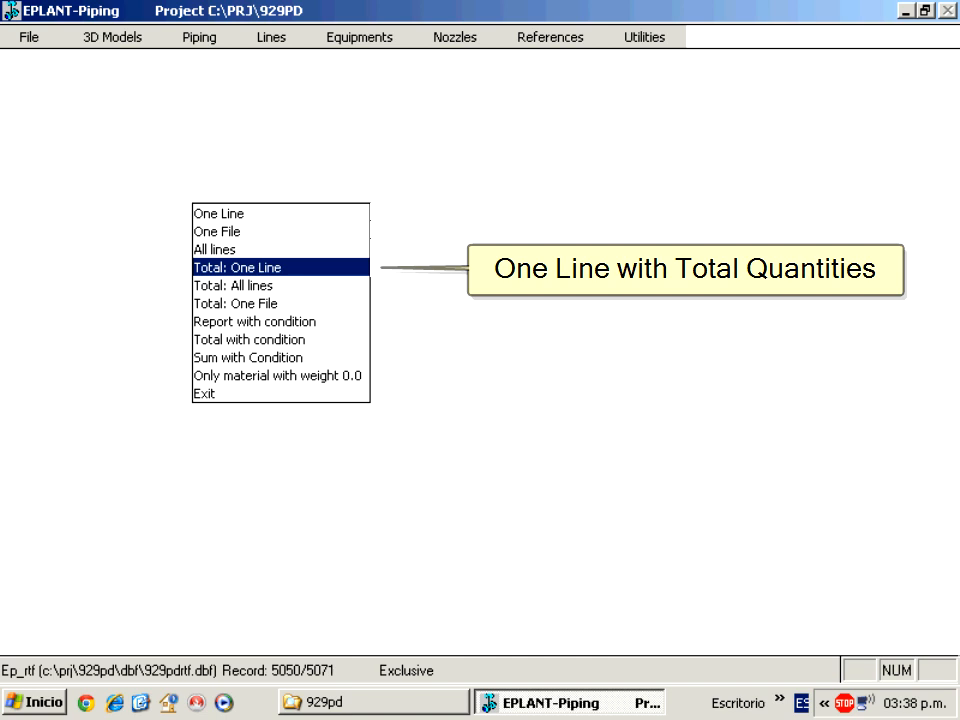
click(284, 264)
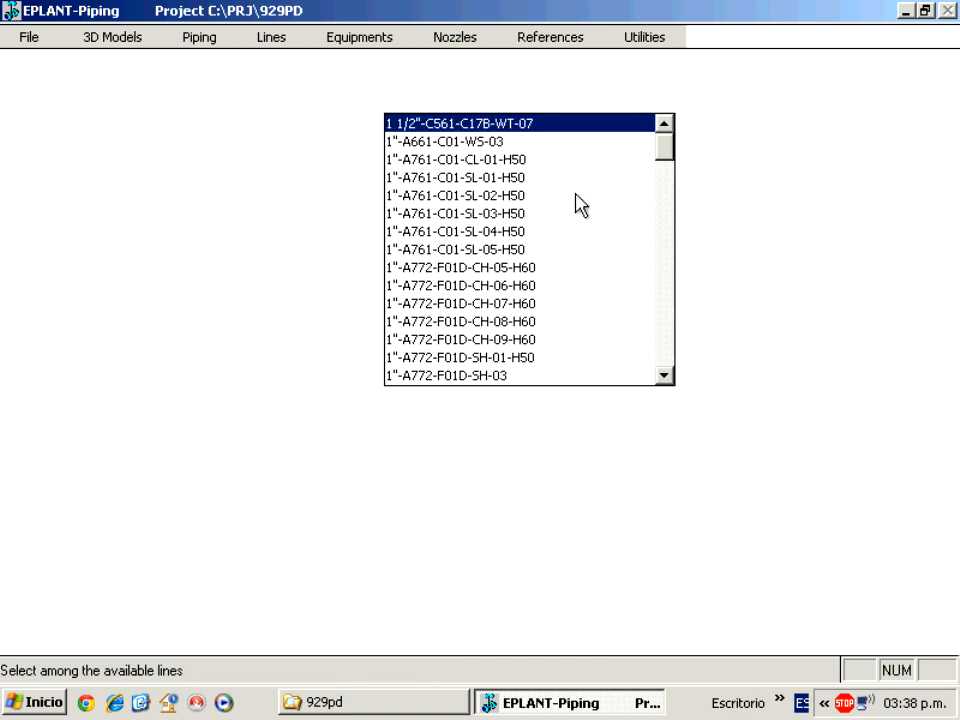
drag(664, 152, 678, 272)
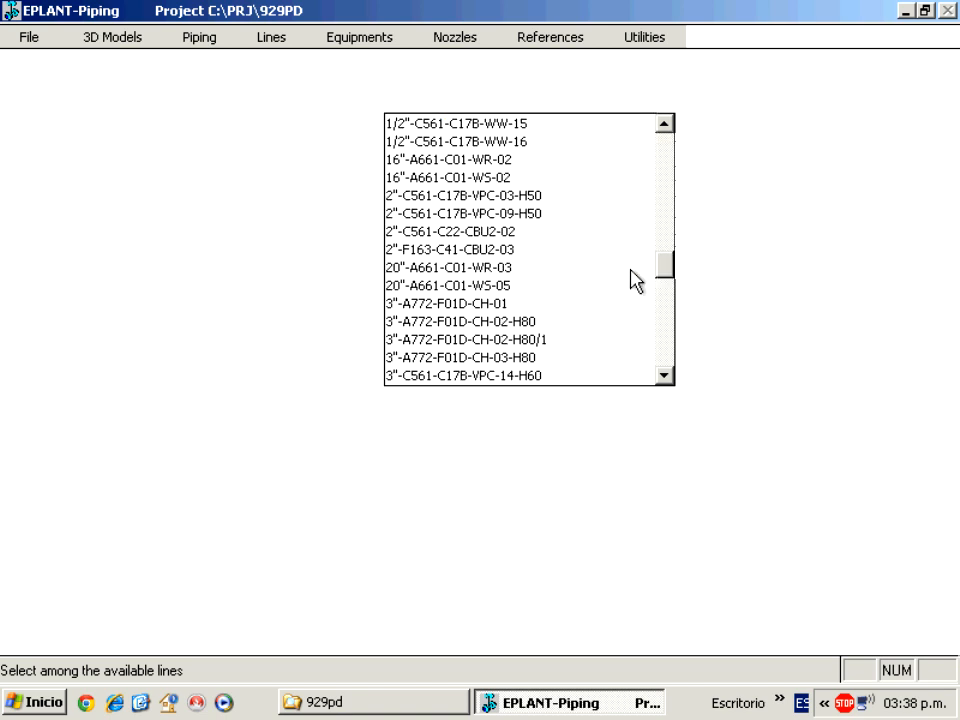
double_click(499, 250)
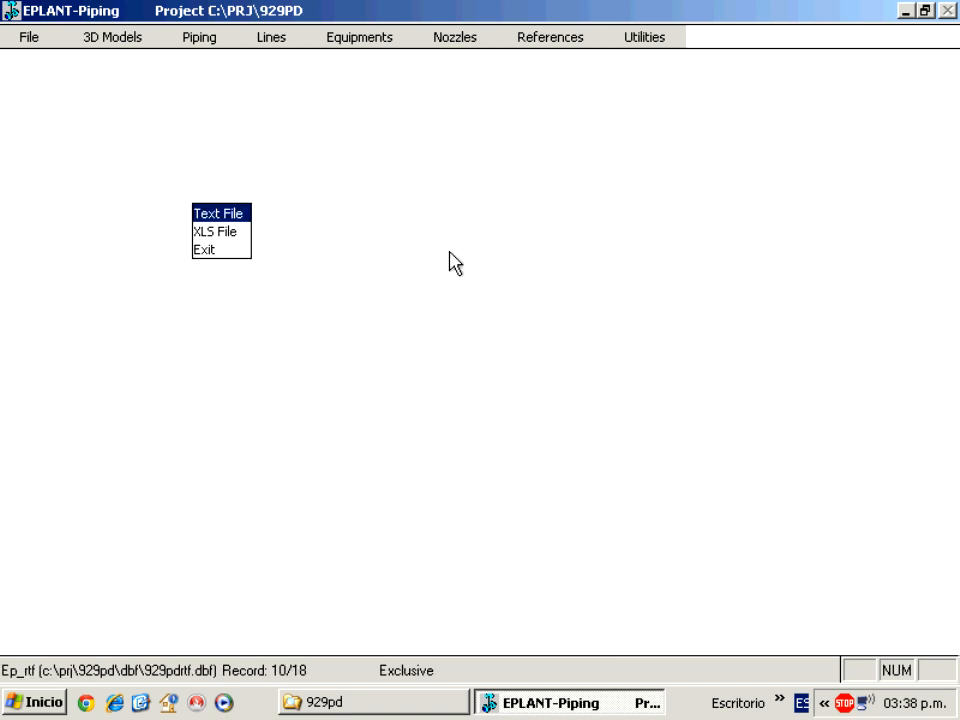
Export the line totals as text file LINE_2-TOTAL.TXT in the 929PD folder.
click(212, 215)
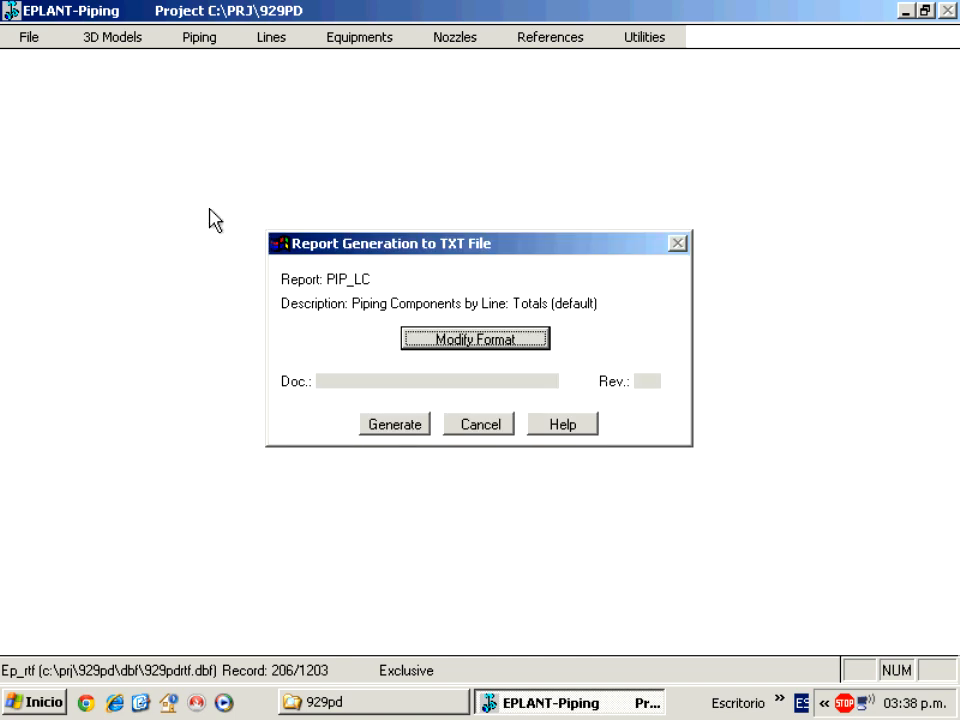
click(388, 427)
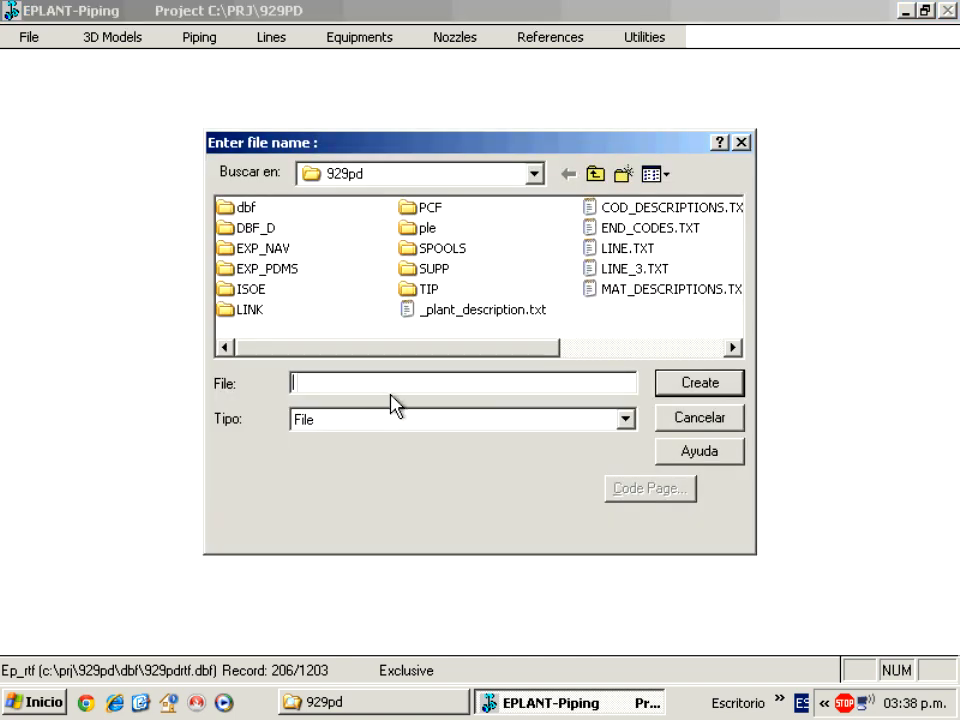
click(612, 268)
click(335, 383)
key(BackSpace)
text(2-total)
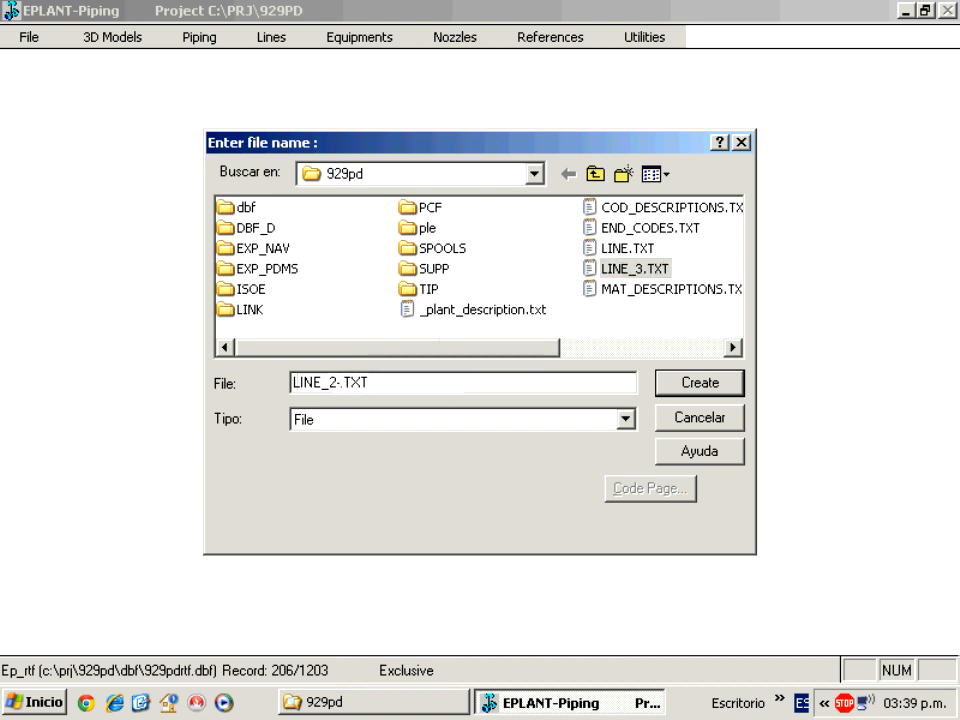
click(740, 390)
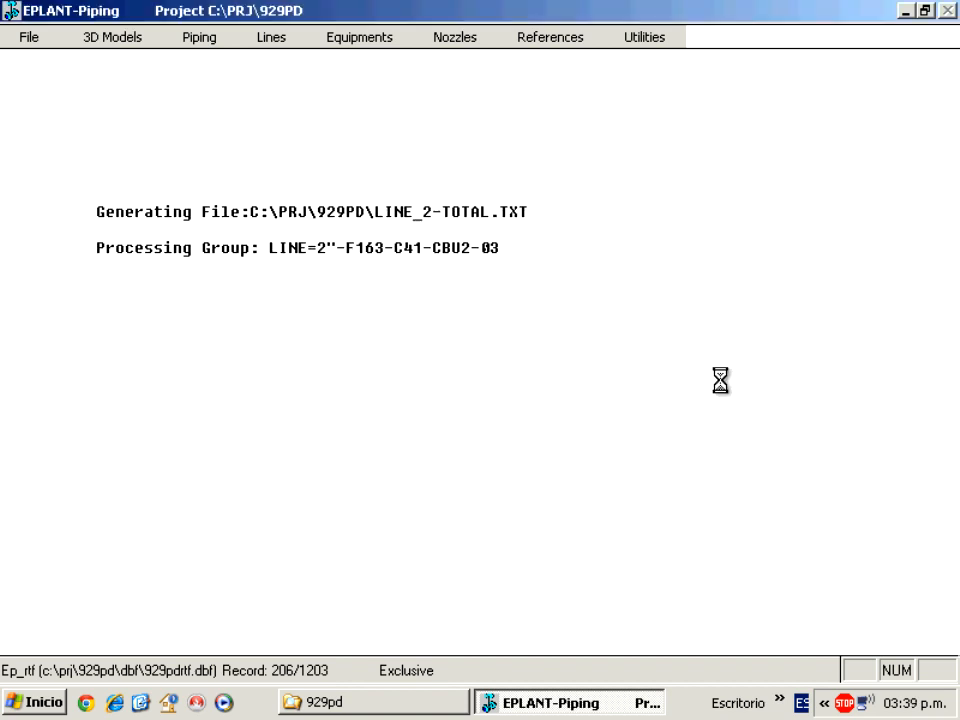
key(Return)
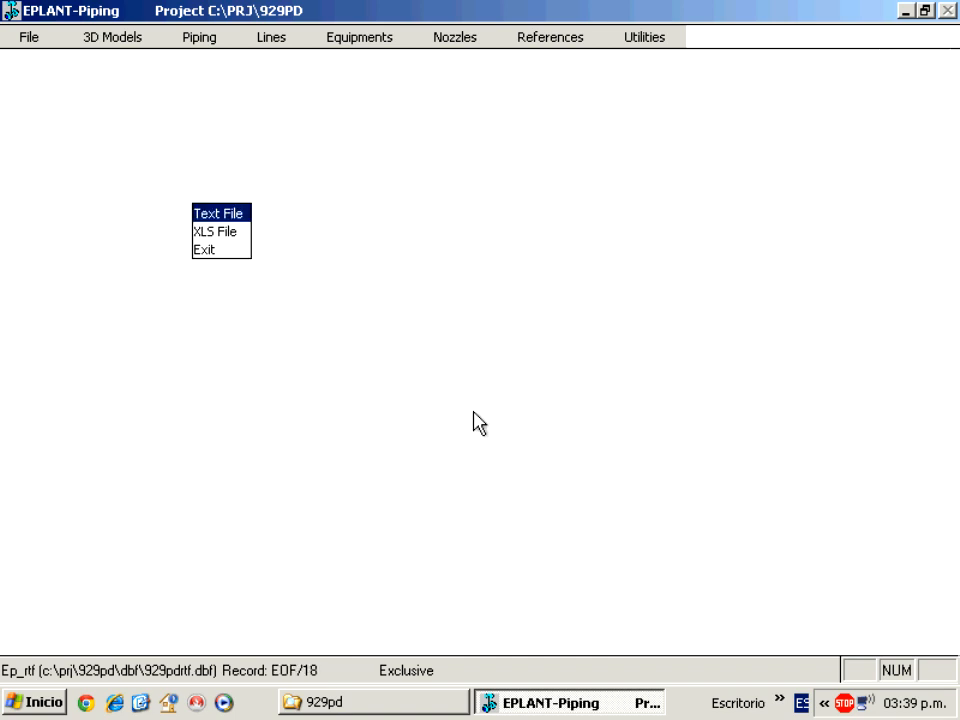
Open LINE_2-TOTAL.TXT from the 929pd project folder in Notepad.
click(380, 703)
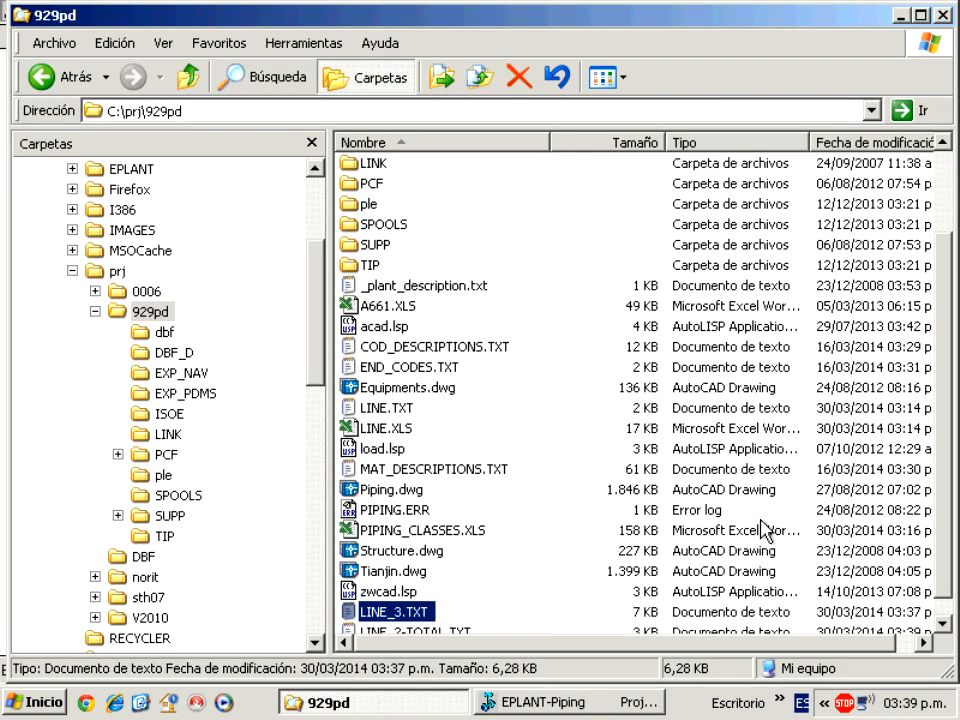
scroll(925, 510, down, 1)
click(421, 613)
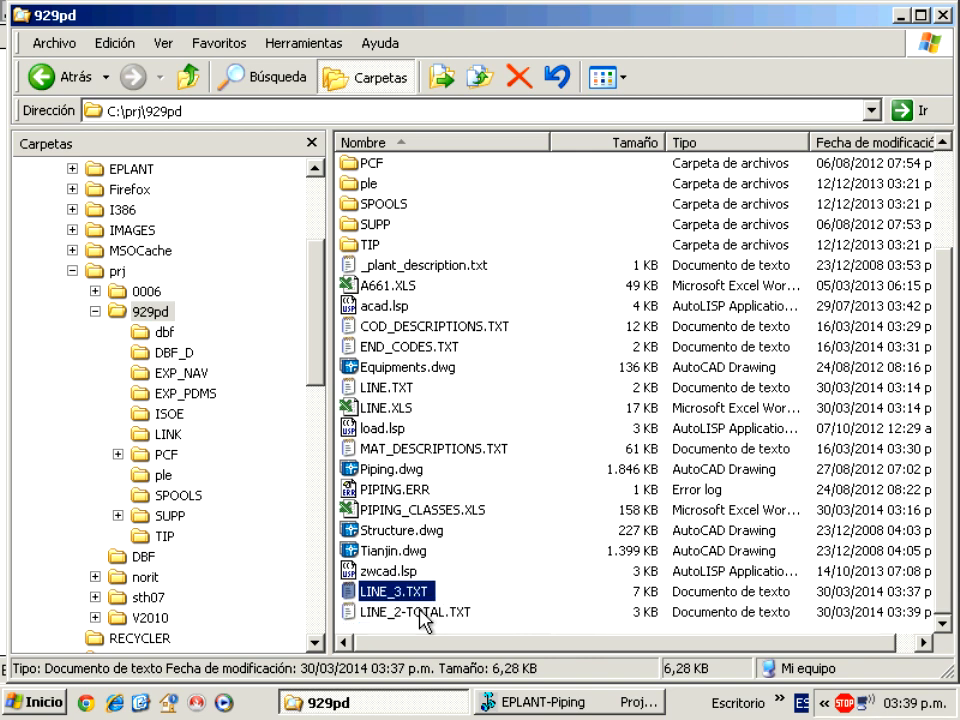
double_click(421, 613)
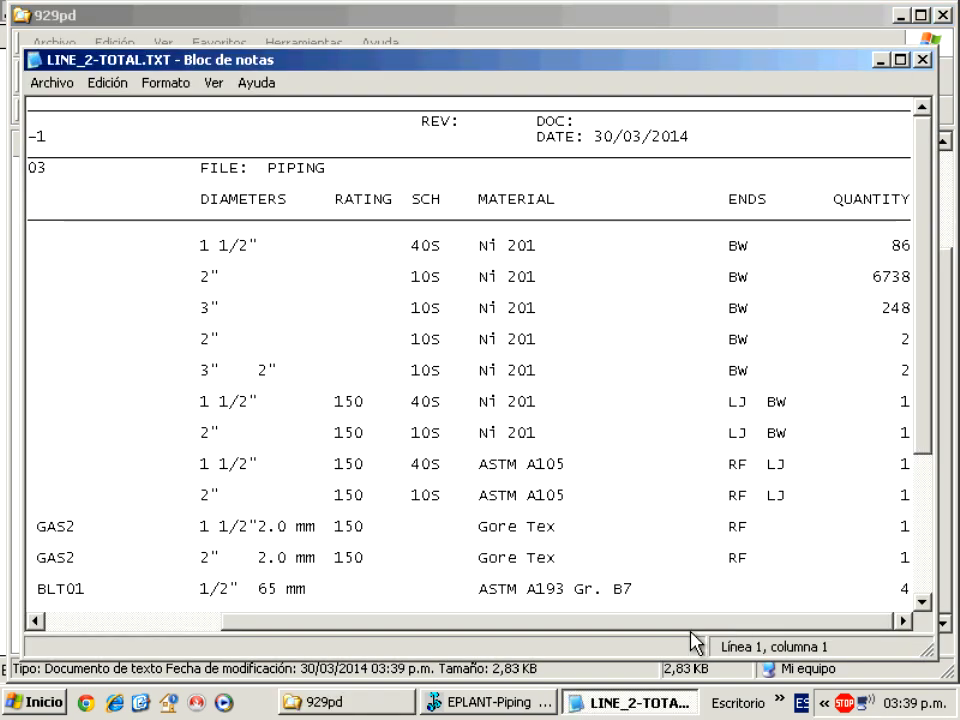
Read through the listed components, diameters, materials and quantities, then close Notepad.
drag(690, 630, 431, 627)
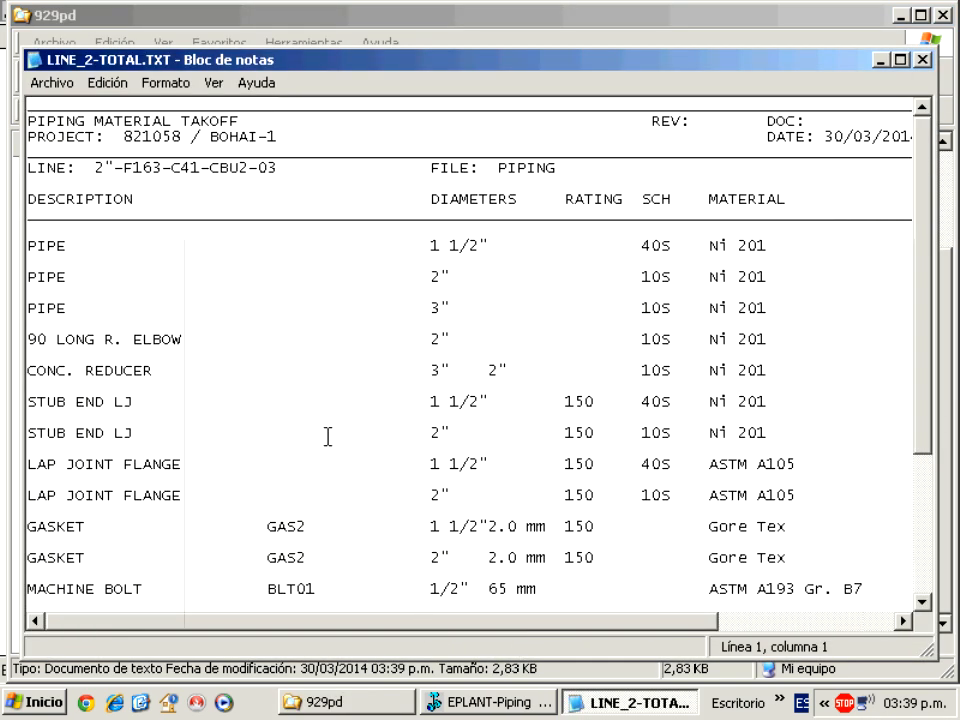
drag(181, 339, 31, 344)
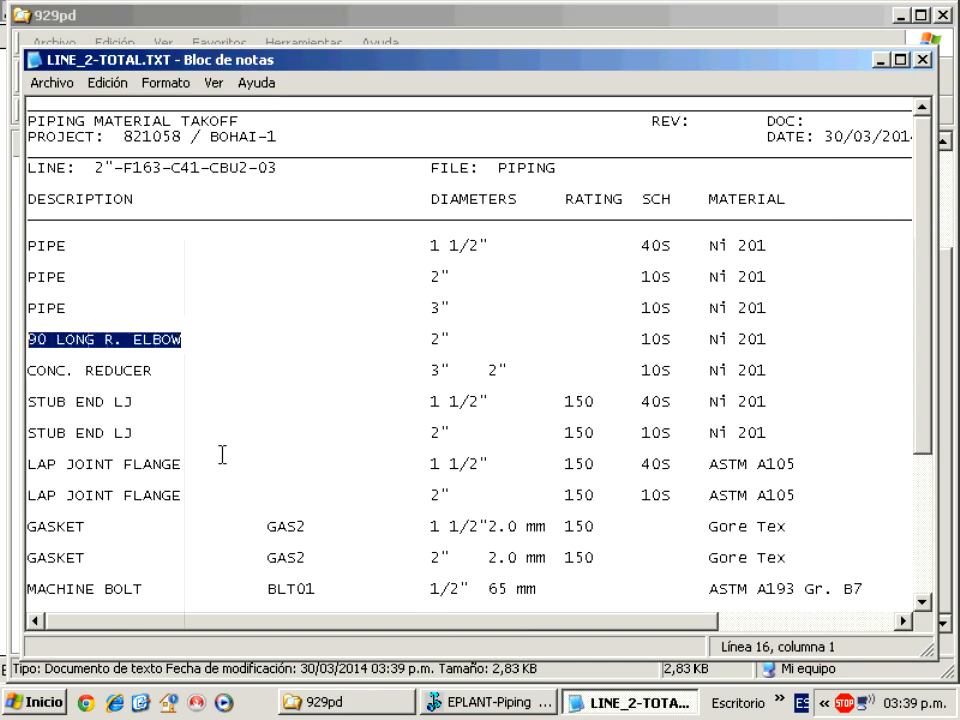
drag(467, 626, 645, 626)
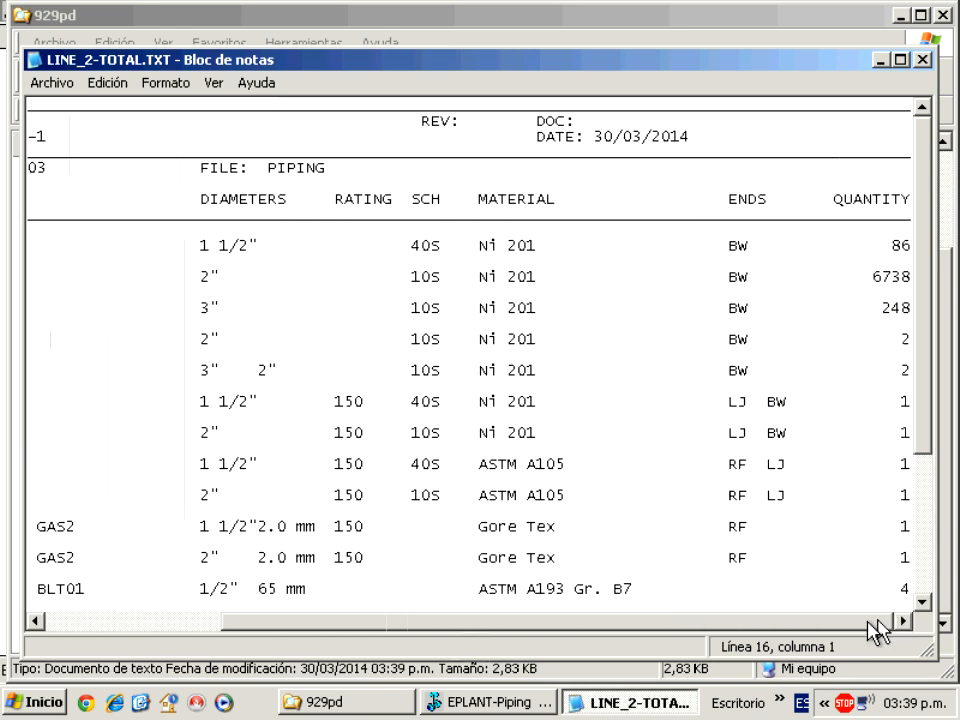
drag(800, 626, 590, 636)
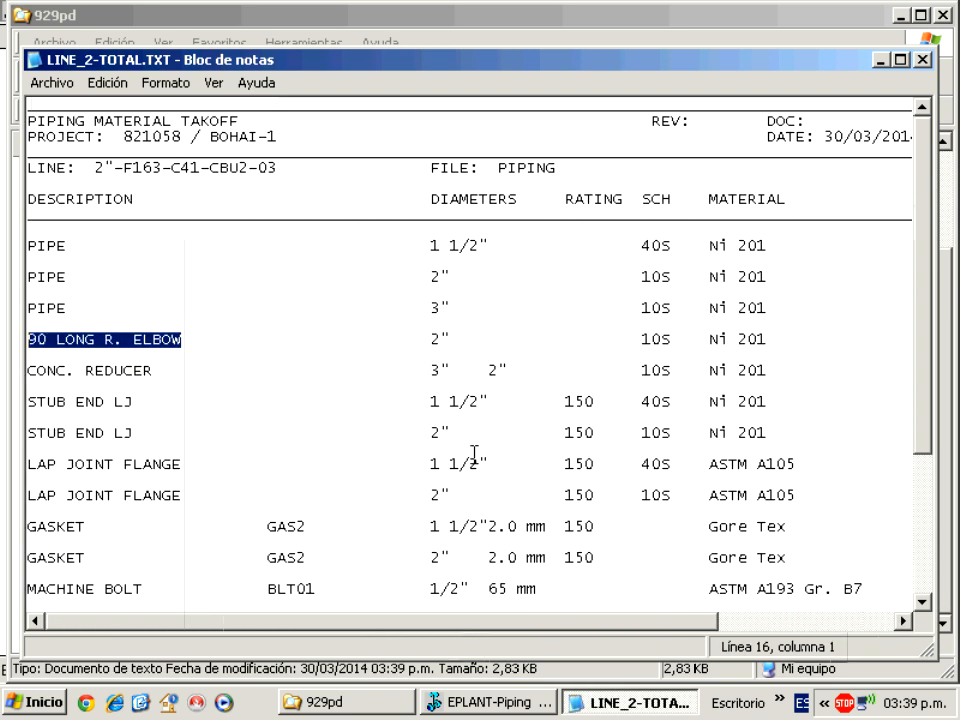
drag(920, 360, 921, 519)
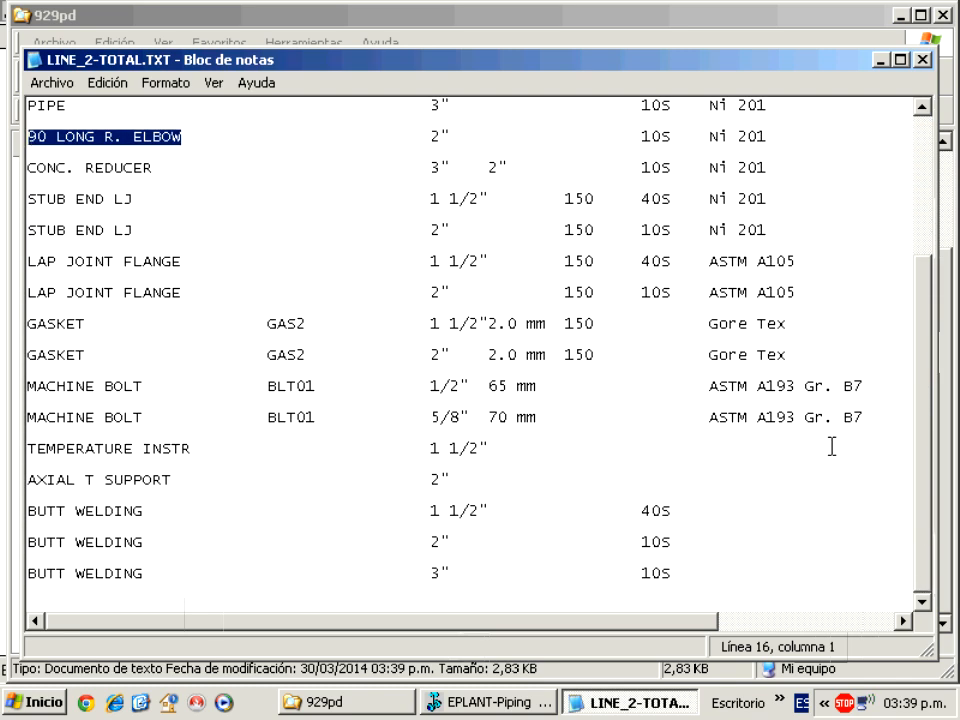
click(922, 59)
Back in EPLANT-Piping, leave the export choice and pick the 'Total with condition' report.
click(511, 705)
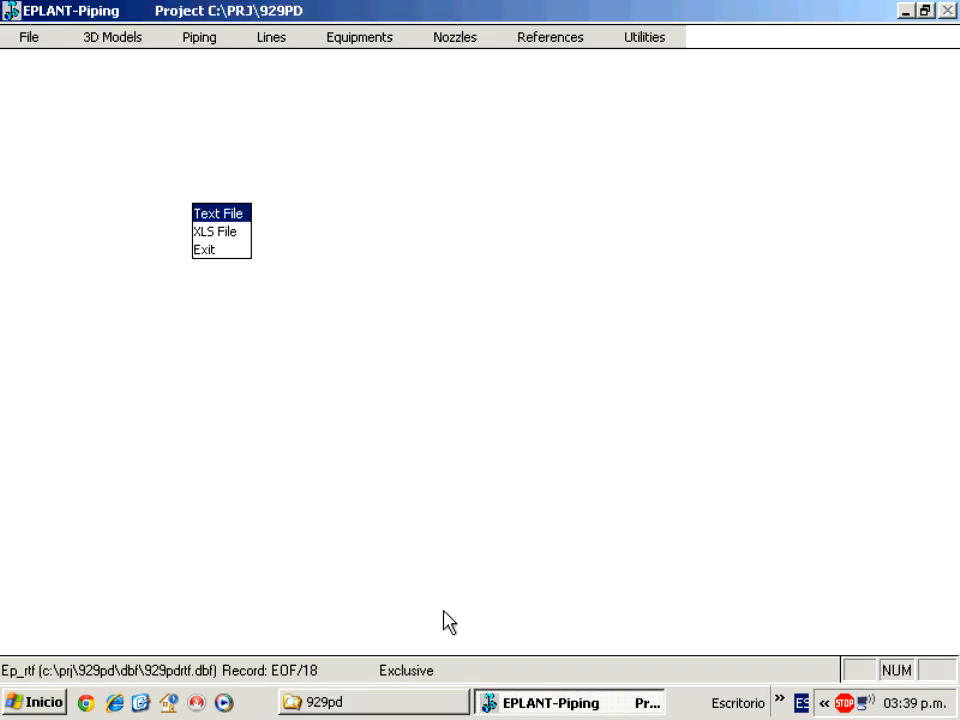
click(210, 250)
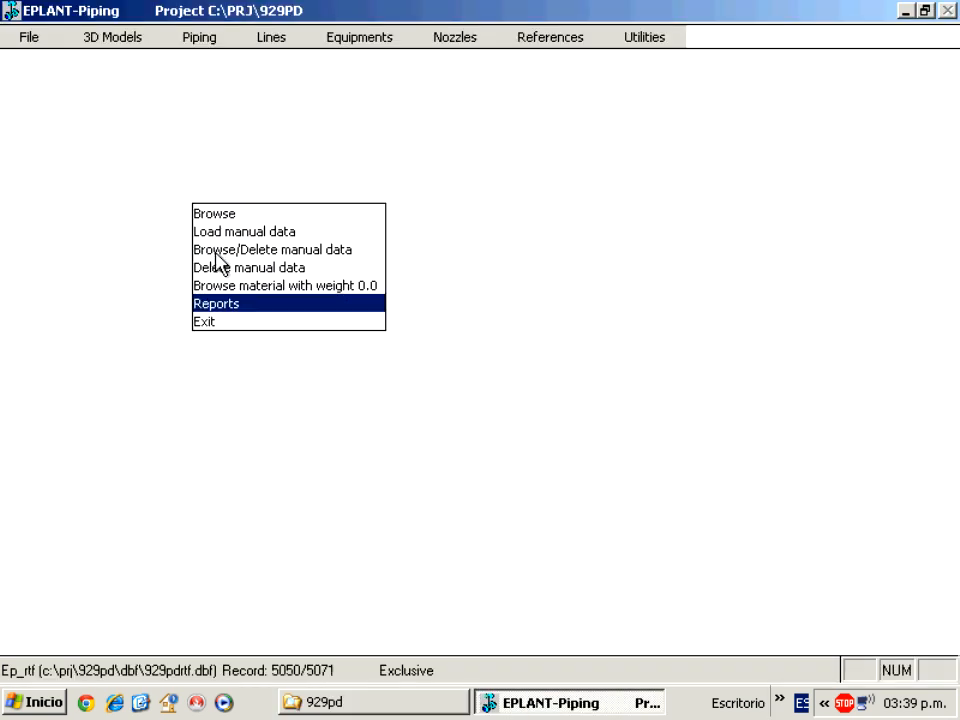
click(242, 304)
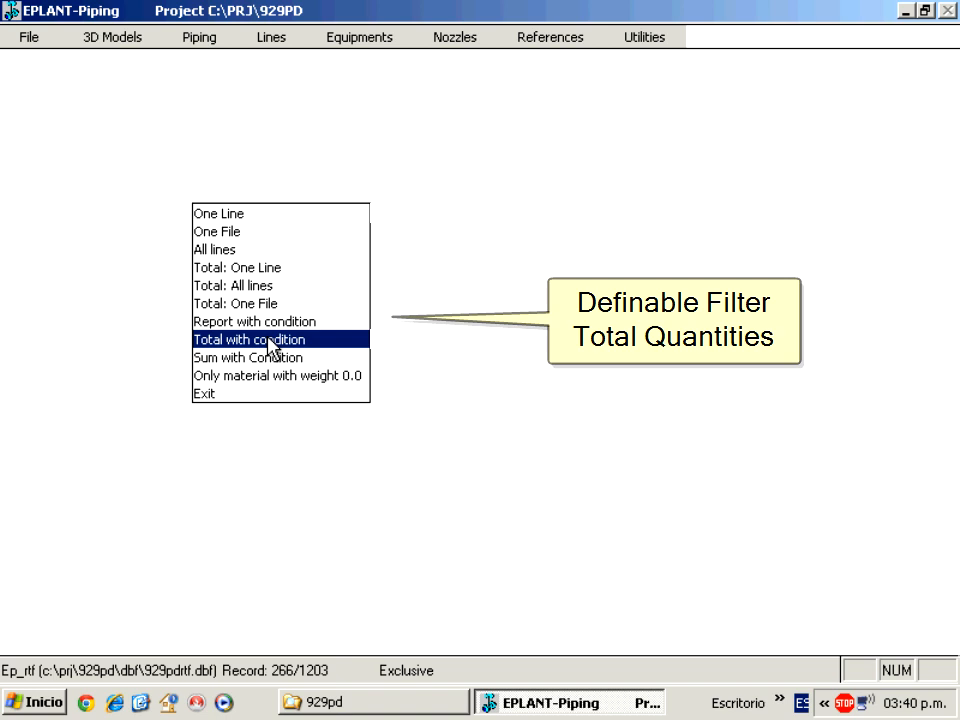
click(270, 341)
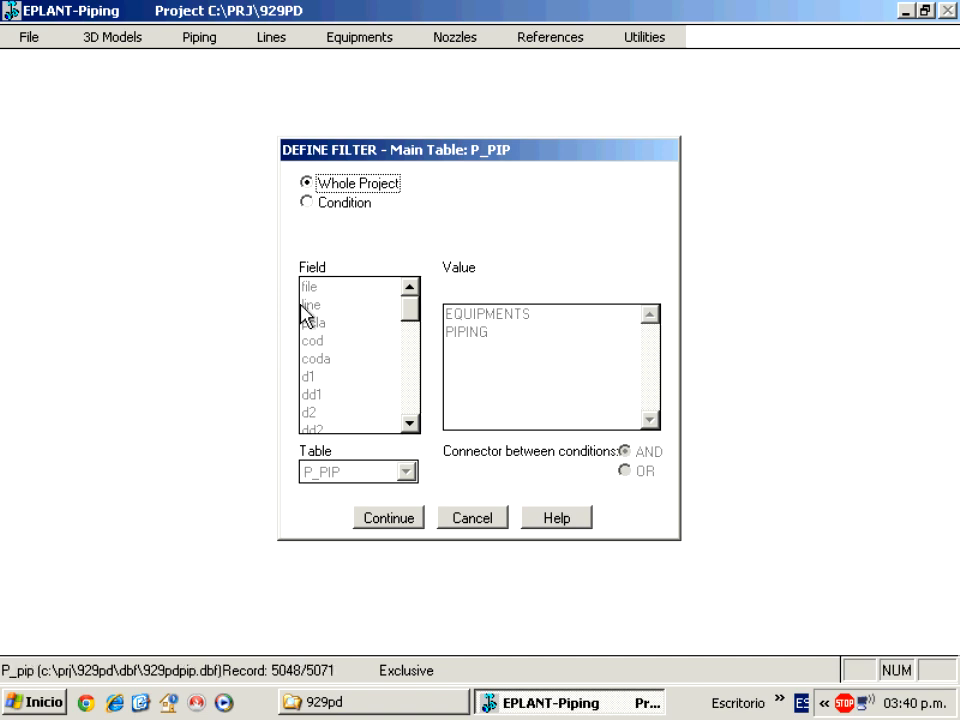
Filter the P_PIP table with condition pcla='A661' and continue.
click(307, 203)
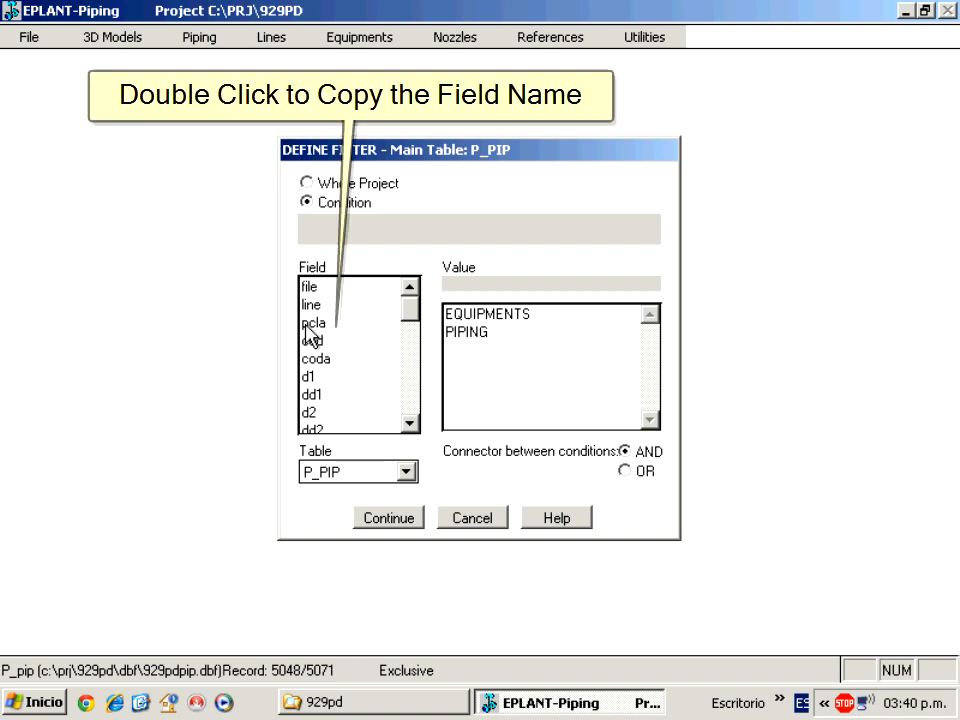
double_click(310, 323)
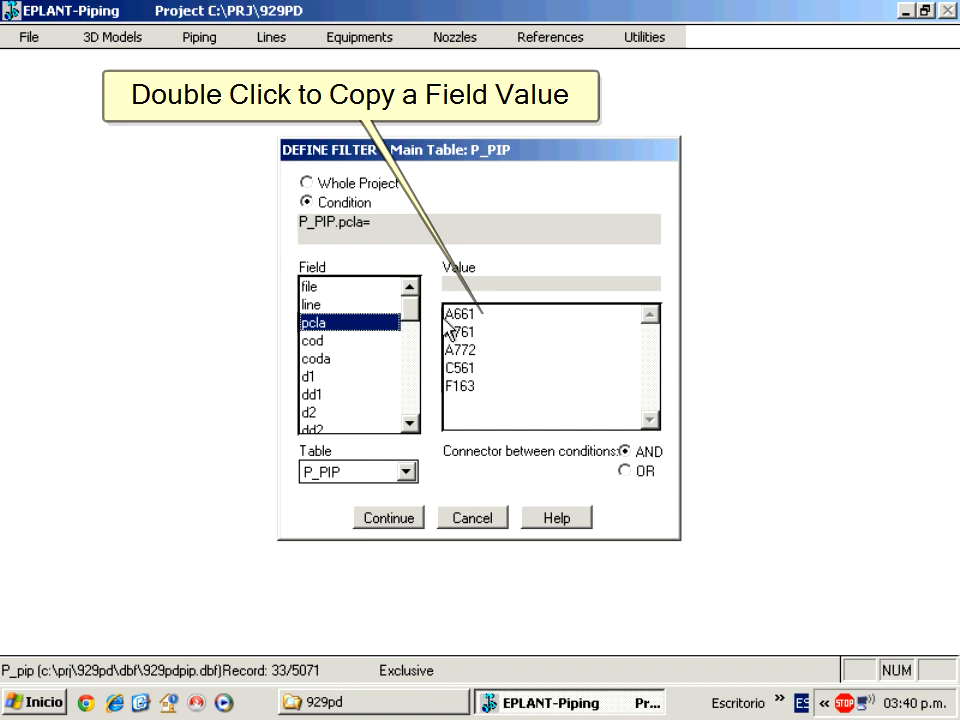
double_click(456, 318)
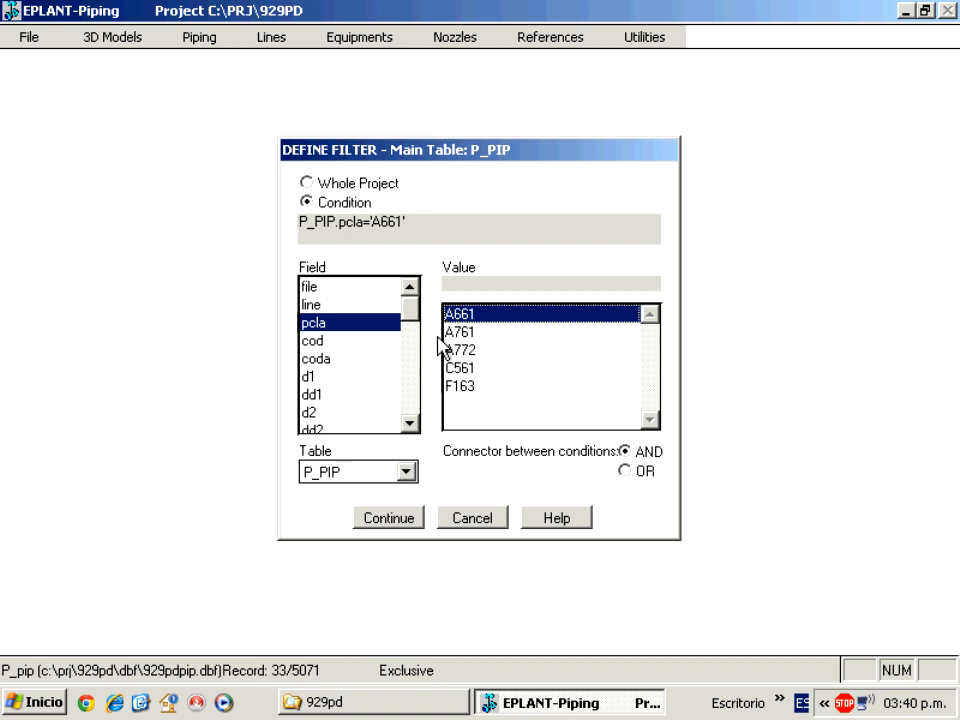
click(389, 518)
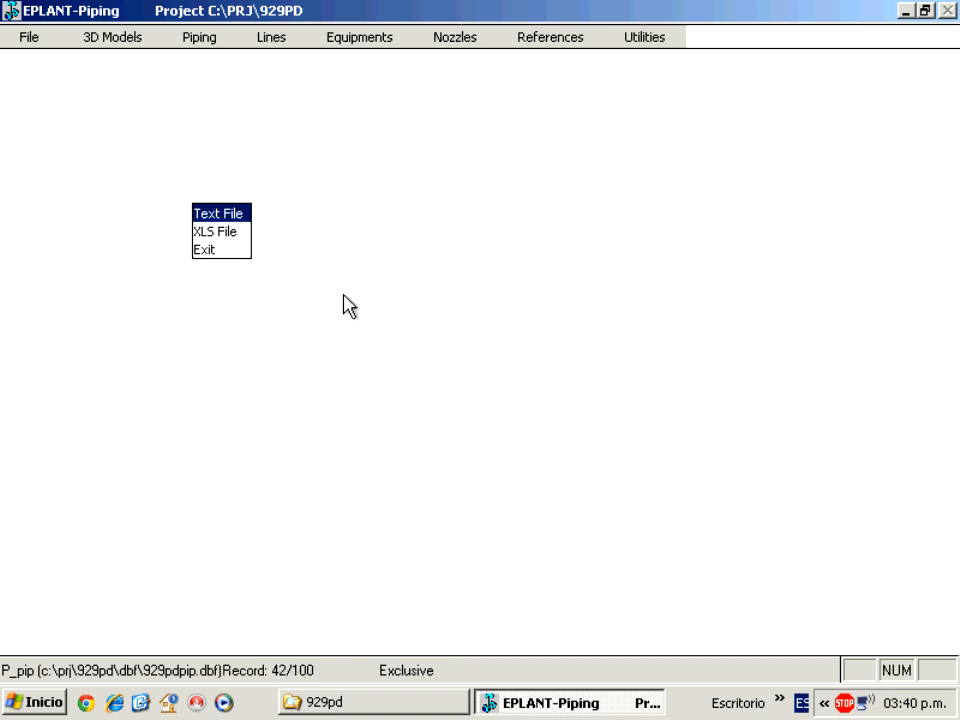
Save the filtered A661 totals report as text file TOTAL_A661.TXT in C:\PRJ\929PD.
click(237, 212)
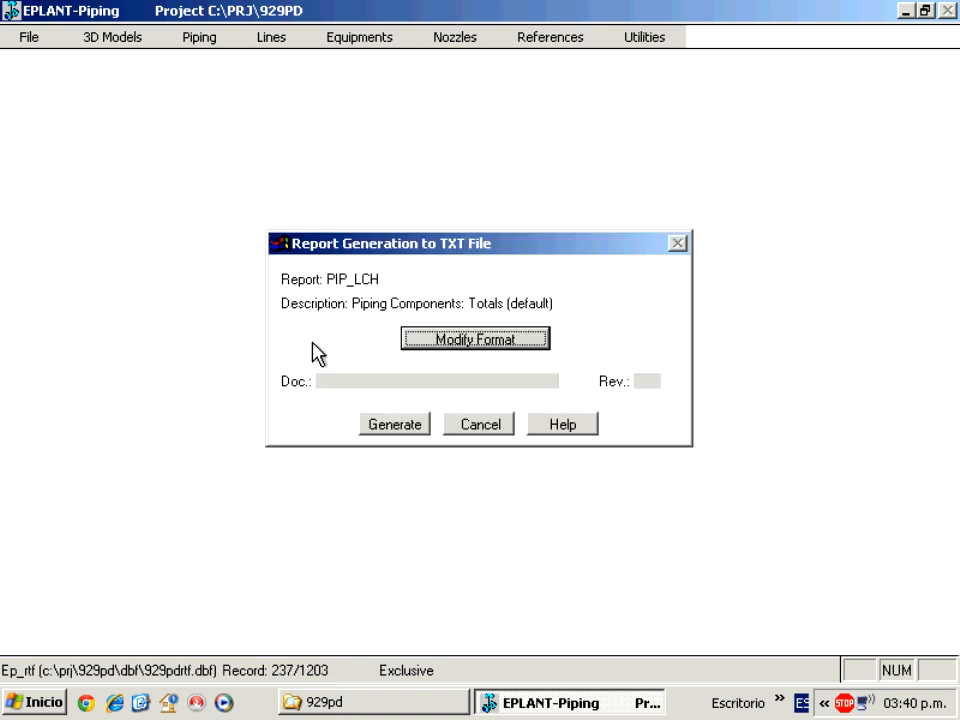
click(410, 427)
text(total_A661)
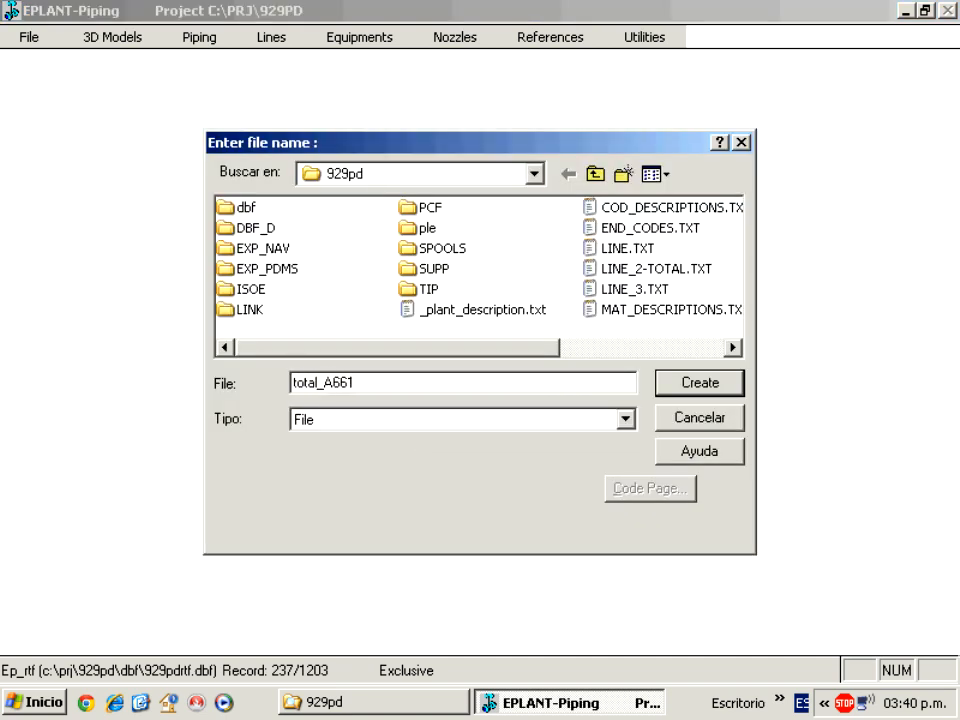
click(674, 385)
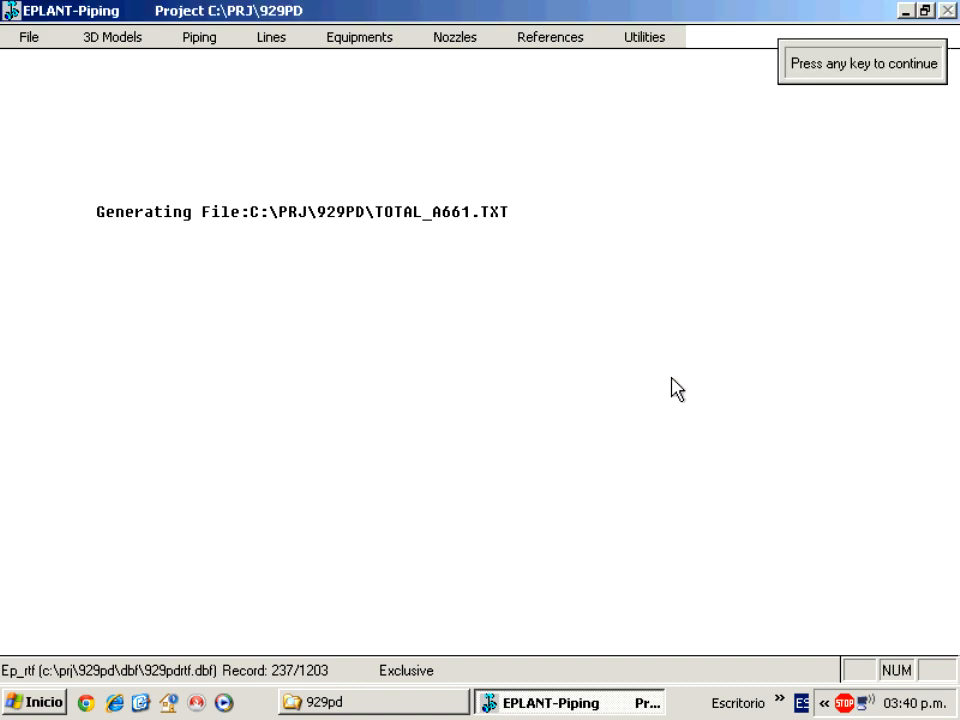
key(Return)
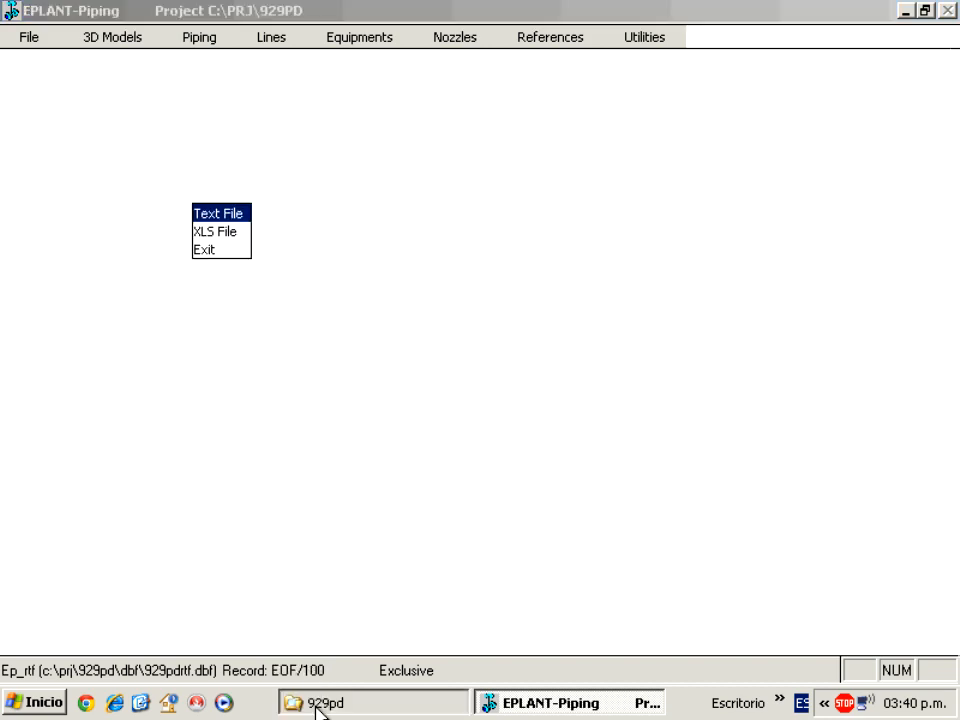
click(318, 702)
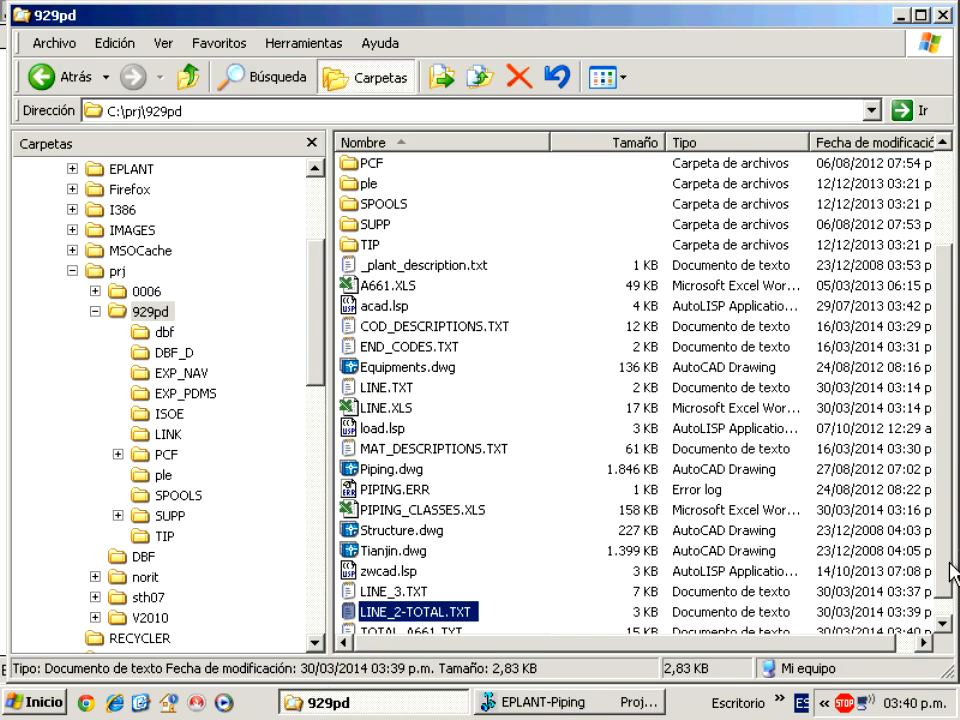
drag(949, 577, 939, 610)
double_click(410, 613)
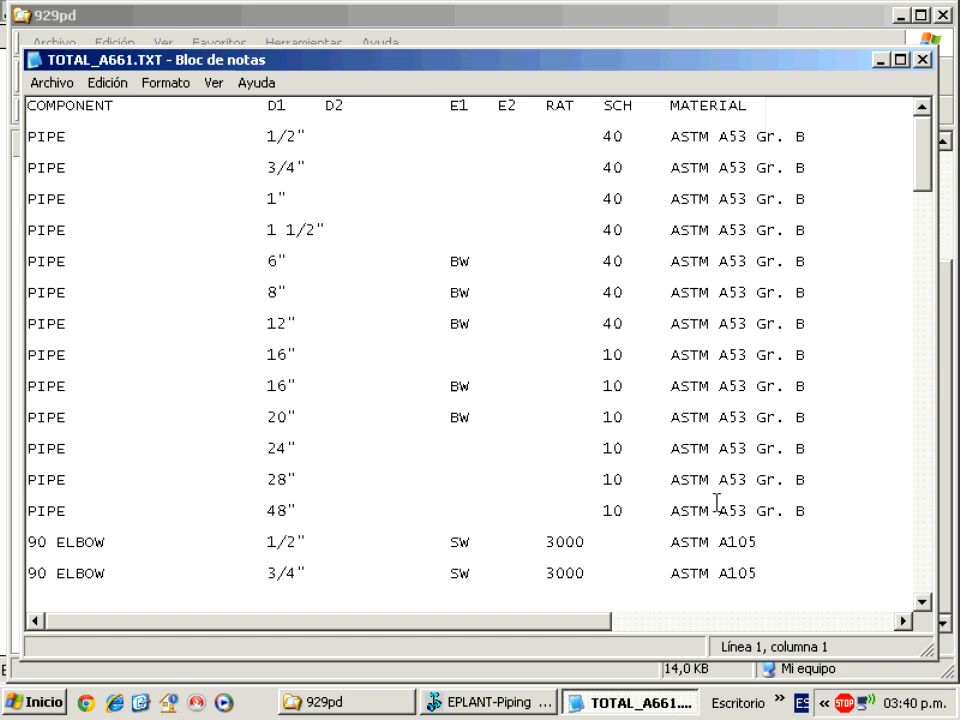
drag(597, 628, 945, 634)
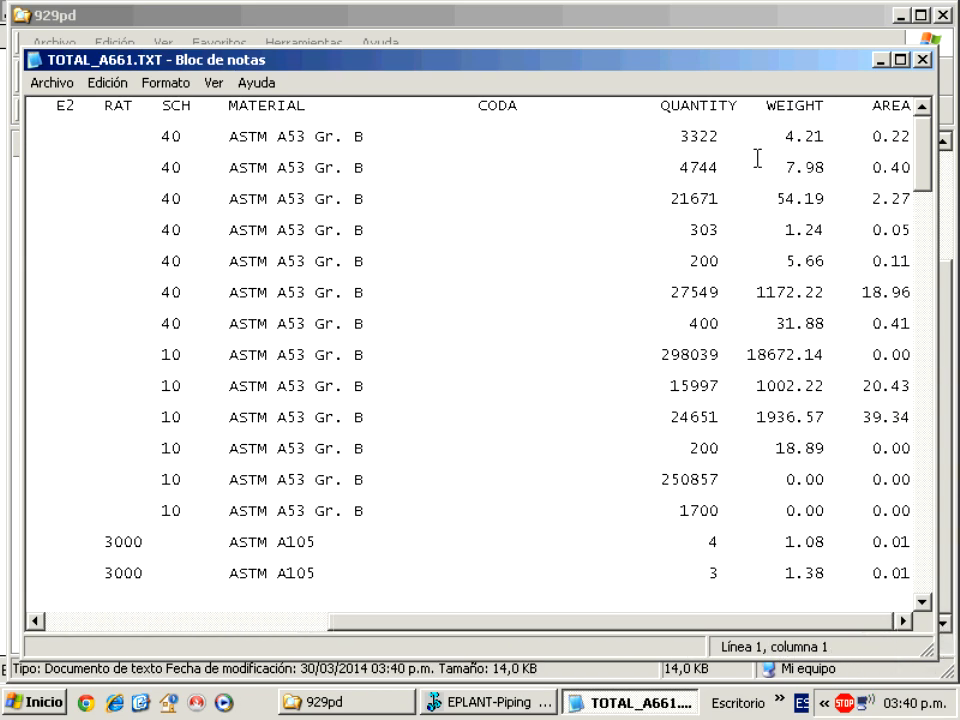
click(922, 59)
click(491, 702)
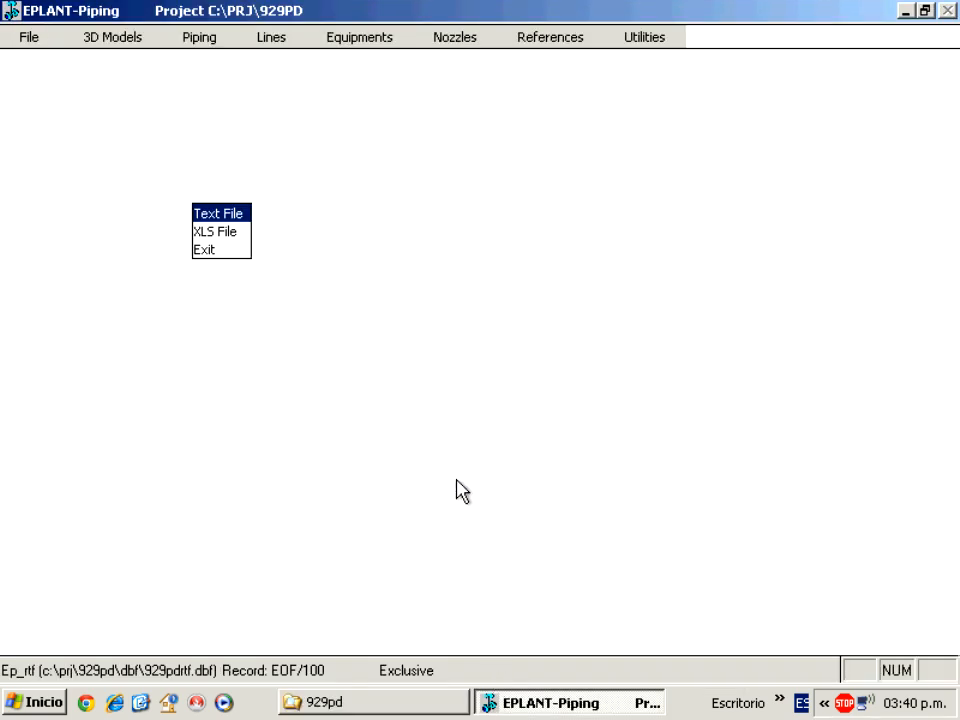
Save the A661 totals report as Excel spreadsheet TOTAL_A661.XLS in C:\PRJ\929PD.
click(212, 231)
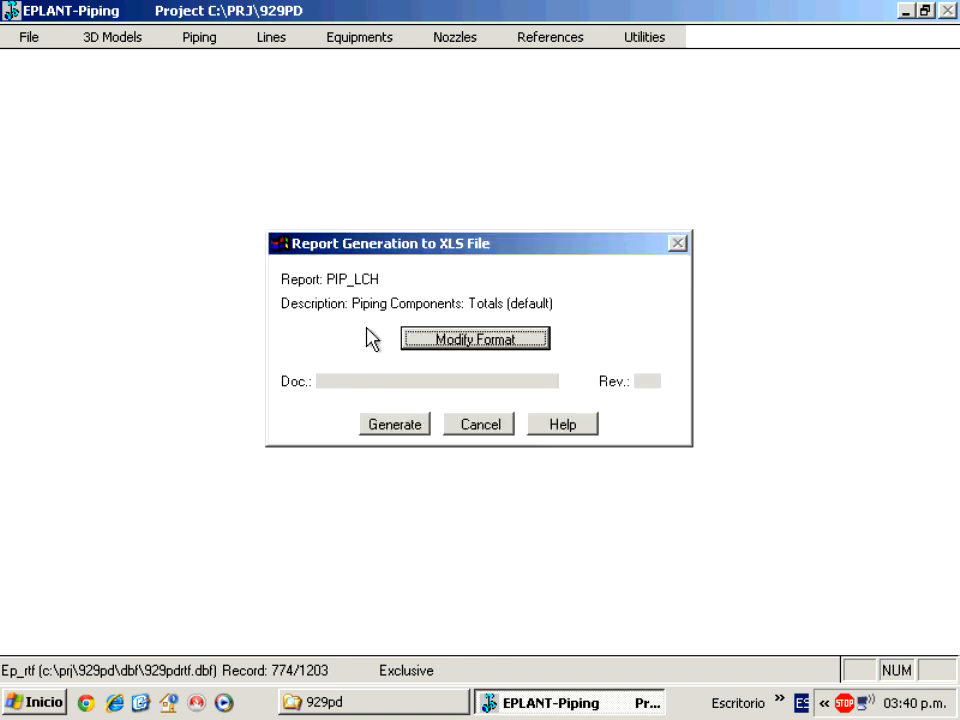
click(408, 427)
text(t)
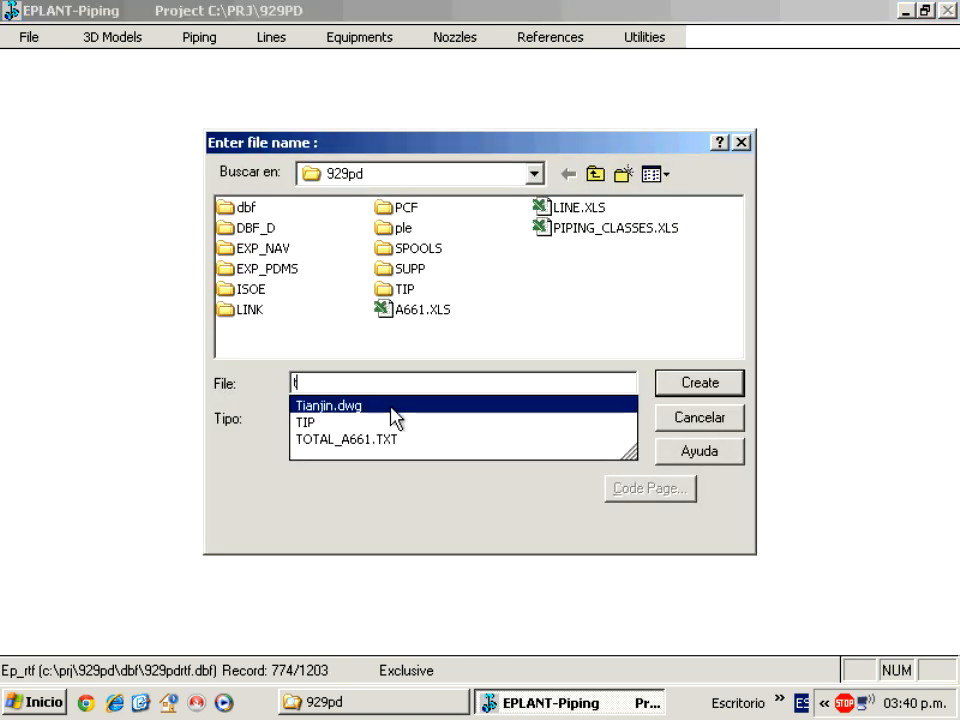
text(otal_A661)
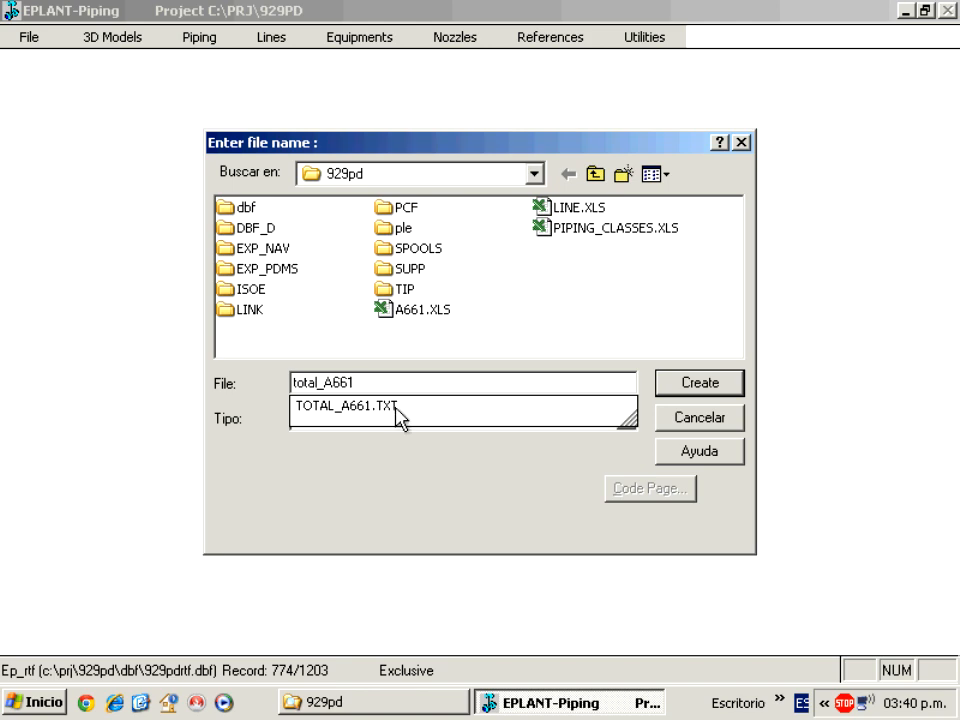
click(680, 383)
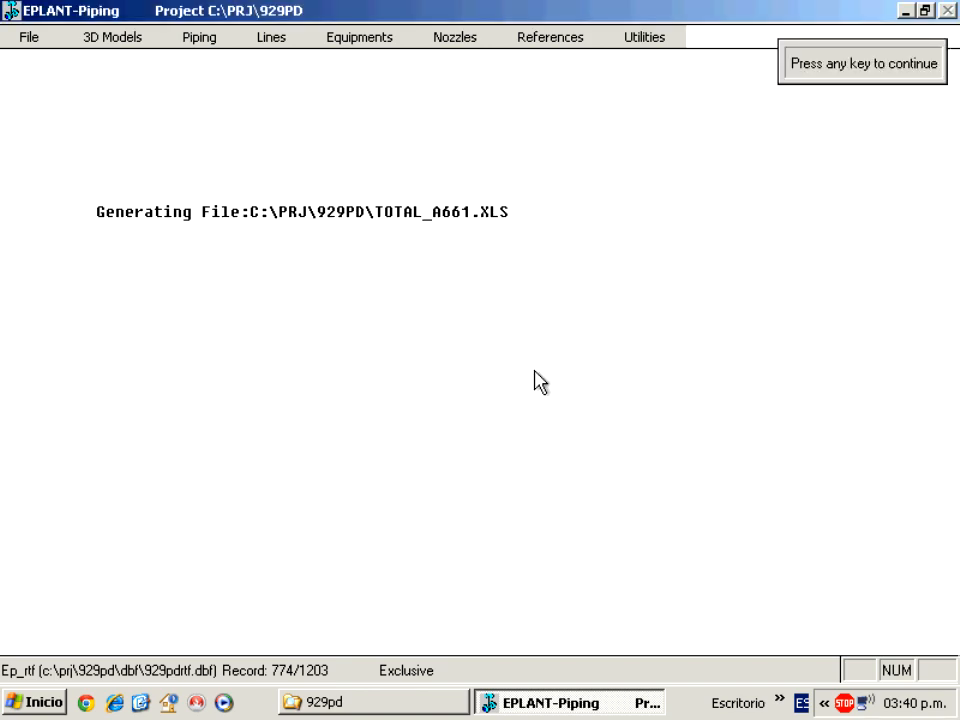
key(Return)
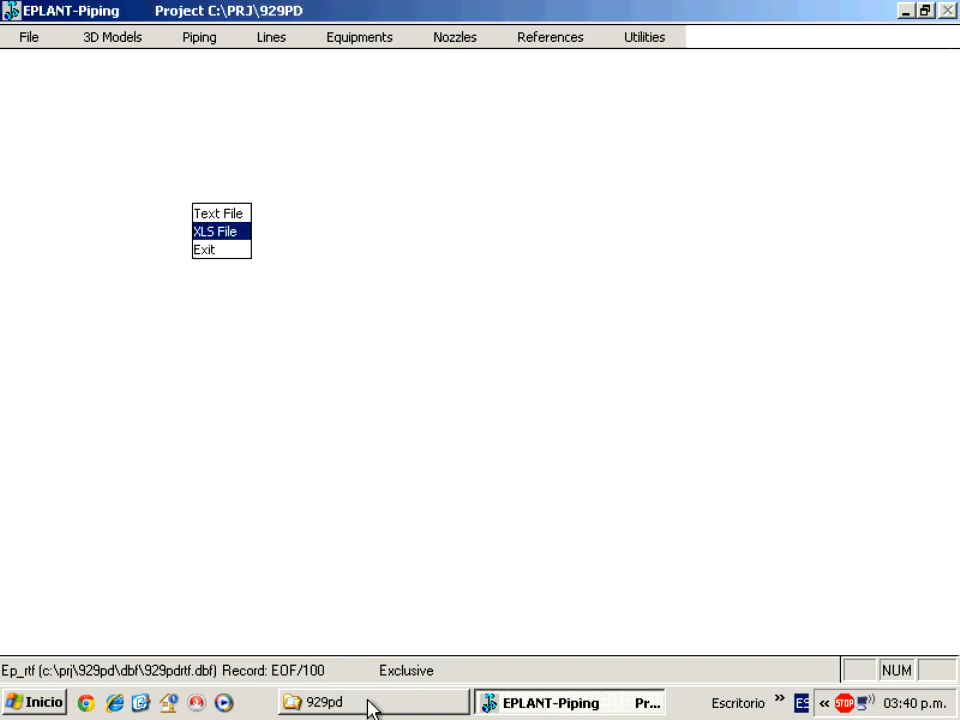
click(372, 705)
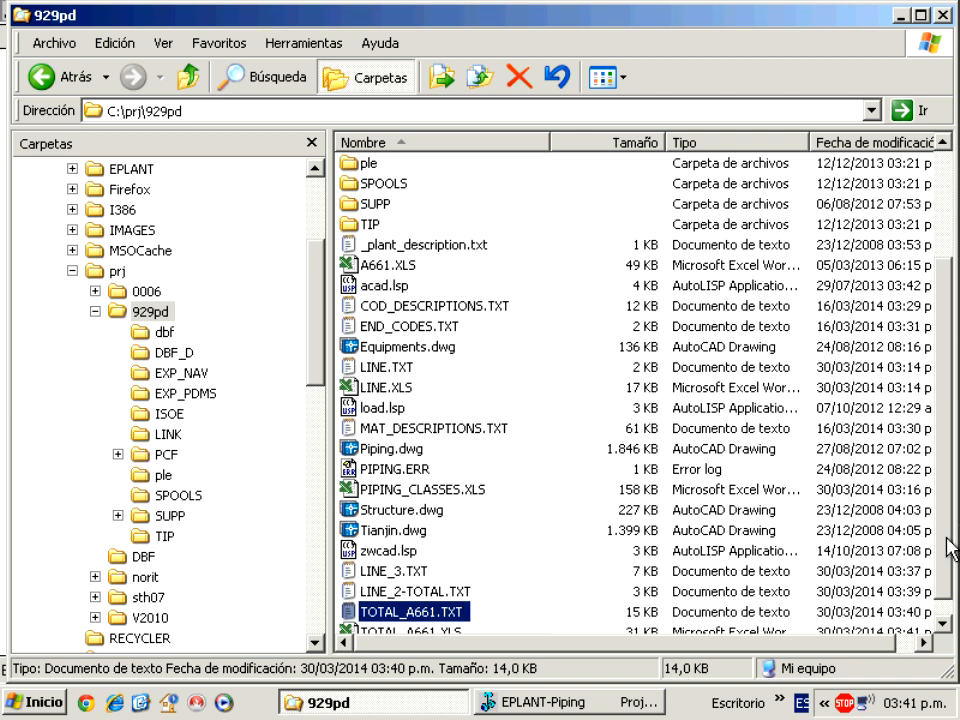
scroll(917, 608, down, 1)
double_click(452, 613)
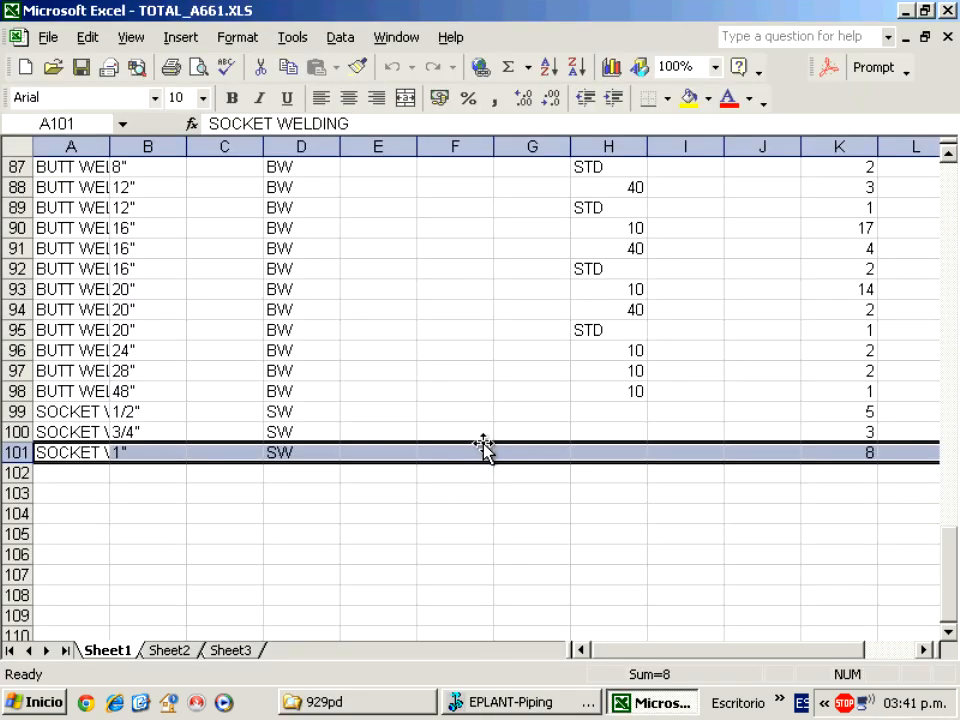
drag(945, 549, 921, 205)
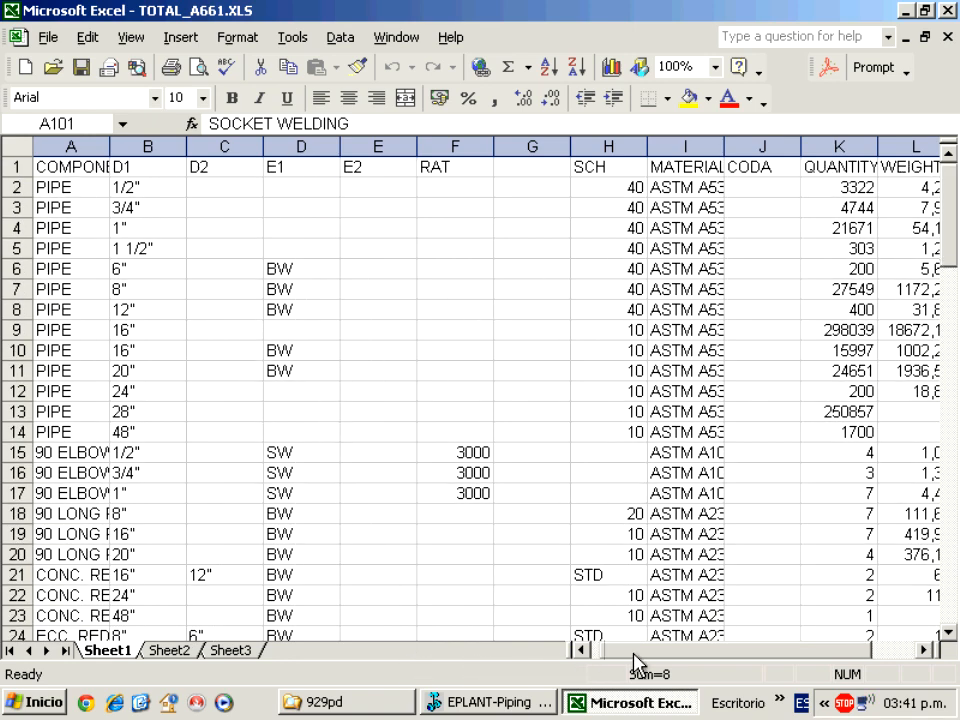
drag(647, 655, 620, 664)
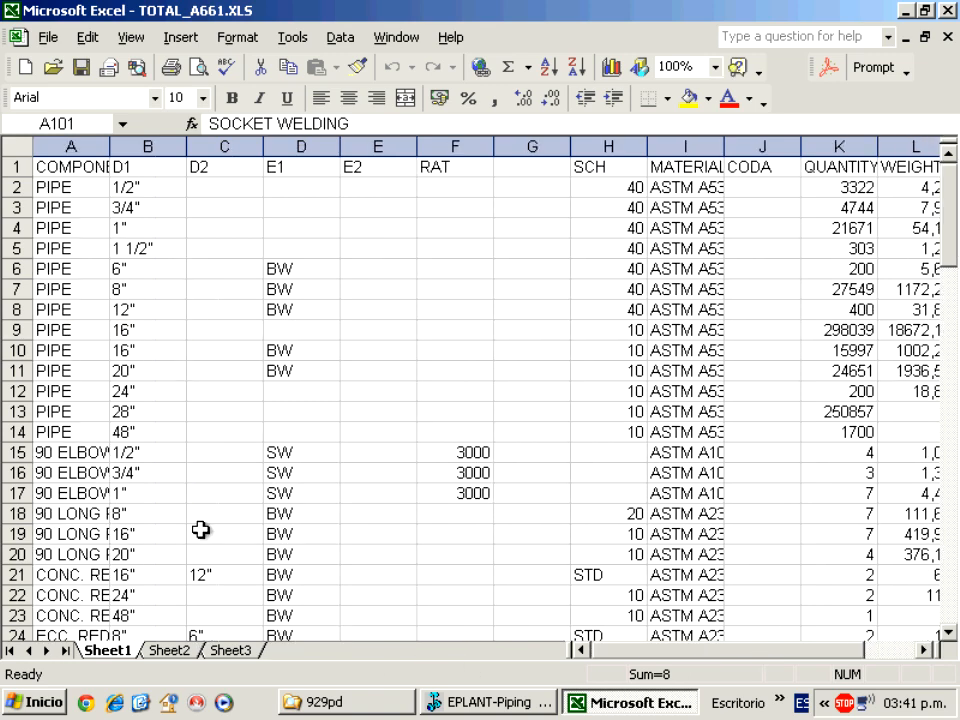
click(946, 11)
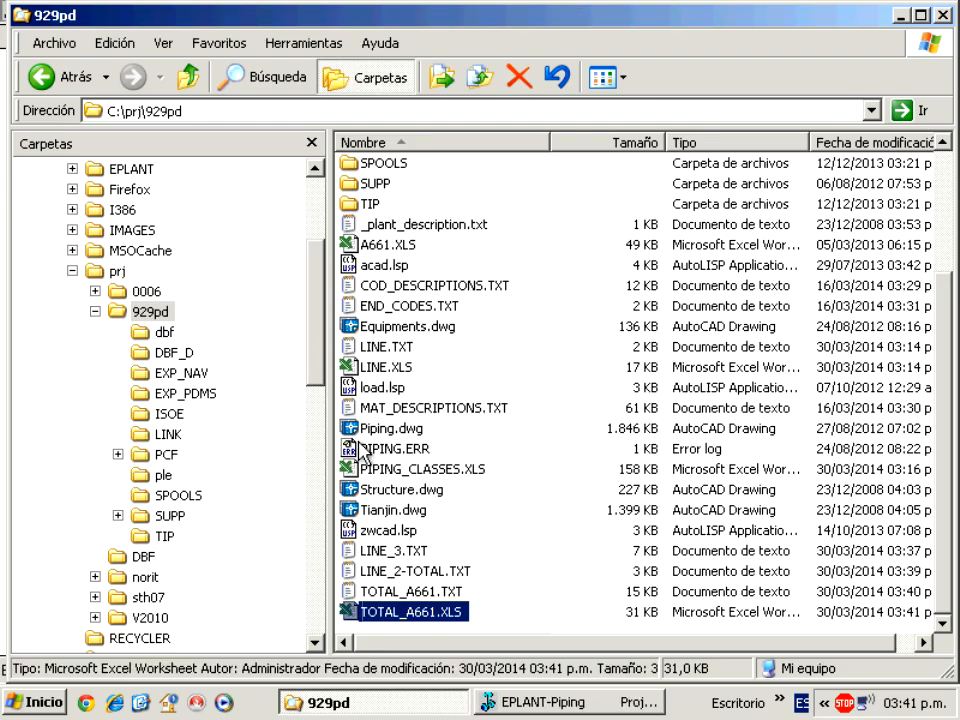
Back in EPLANT-Piping, choose Reports > Sum with Condition and keep the Whole Project filter.
click(542, 703)
click(204, 252)
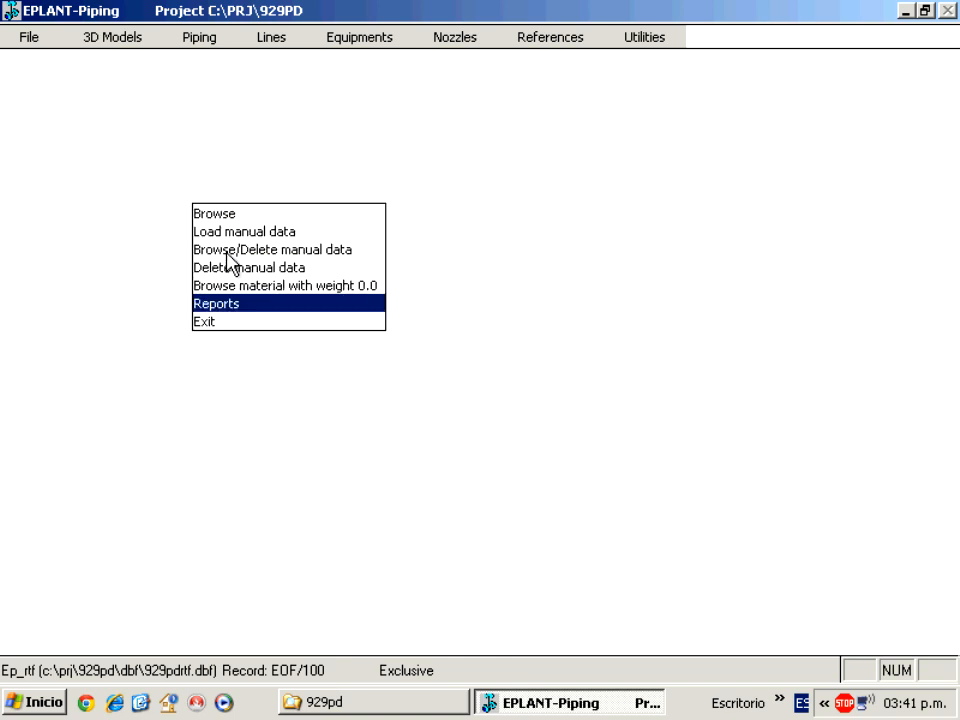
click(254, 302)
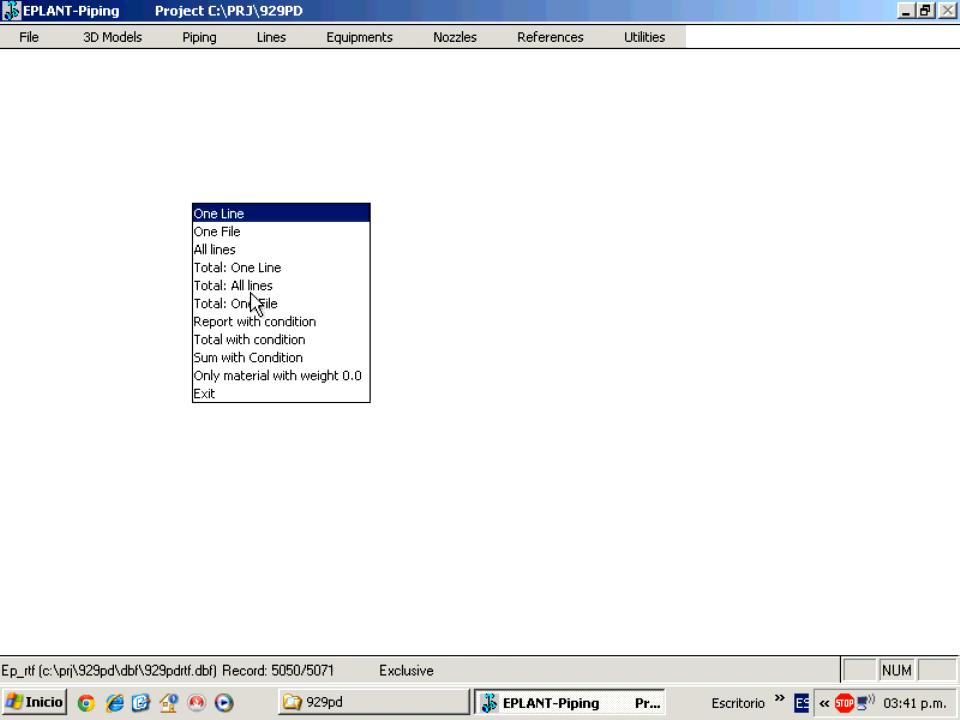
click(252, 360)
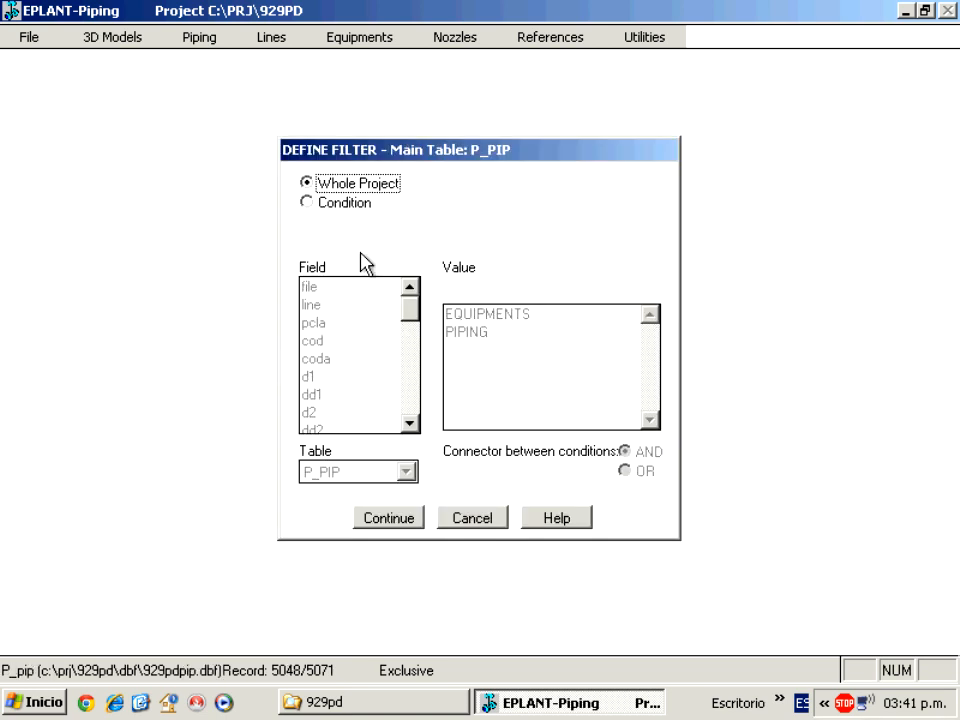
click(397, 517)
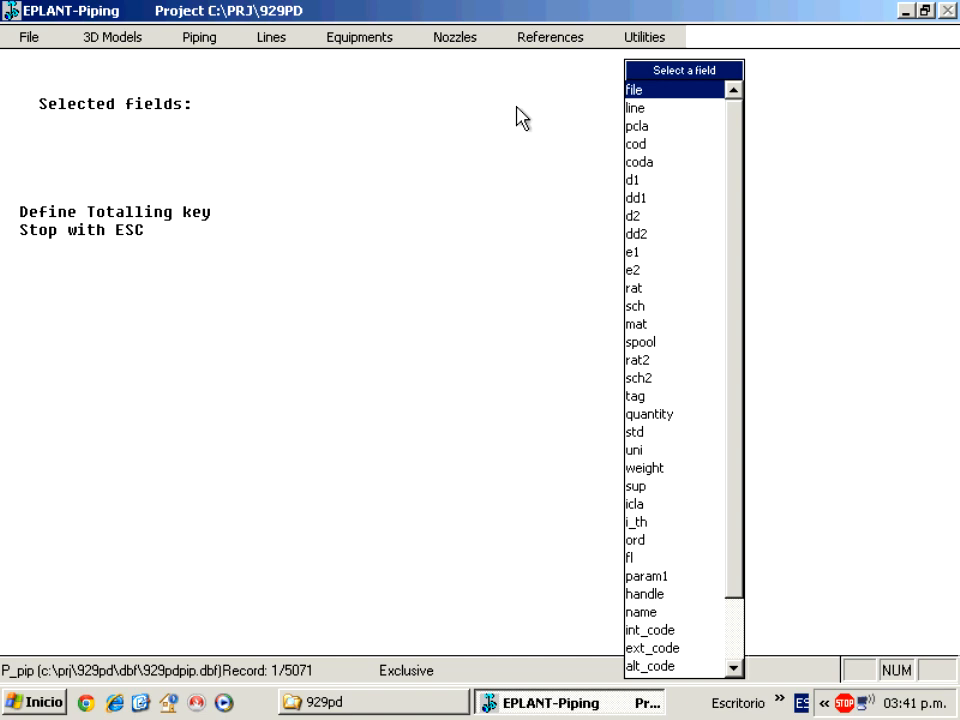
Key the totals on cod, d1 and d2 and save the report as TOTAL-CONDITION.TXT.
click(652, 146)
click(640, 184)
click(640, 216)
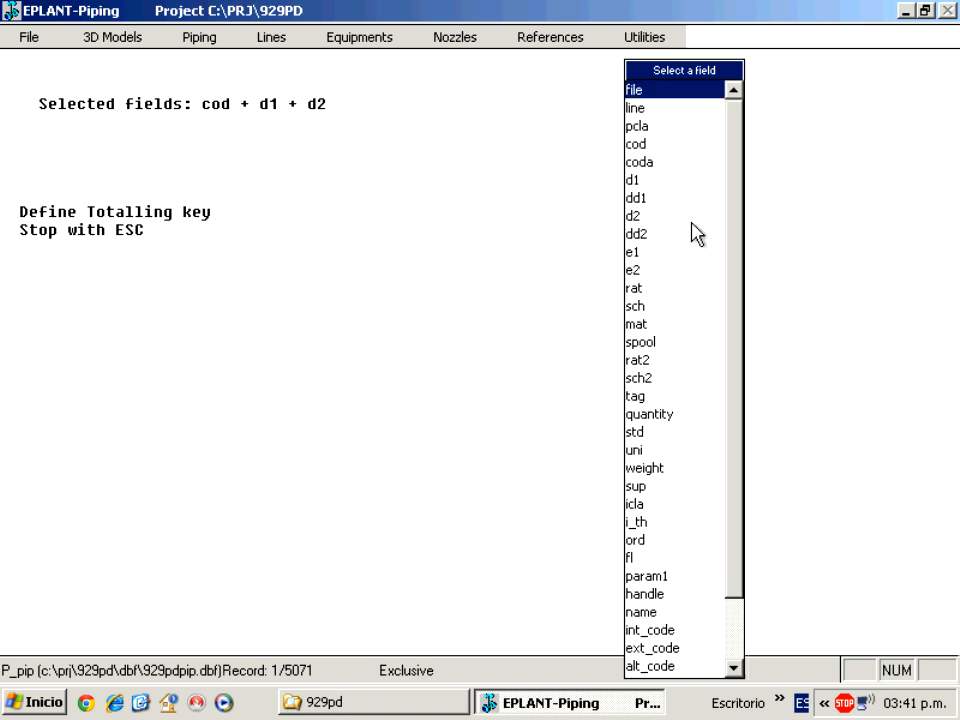
key(Escape)
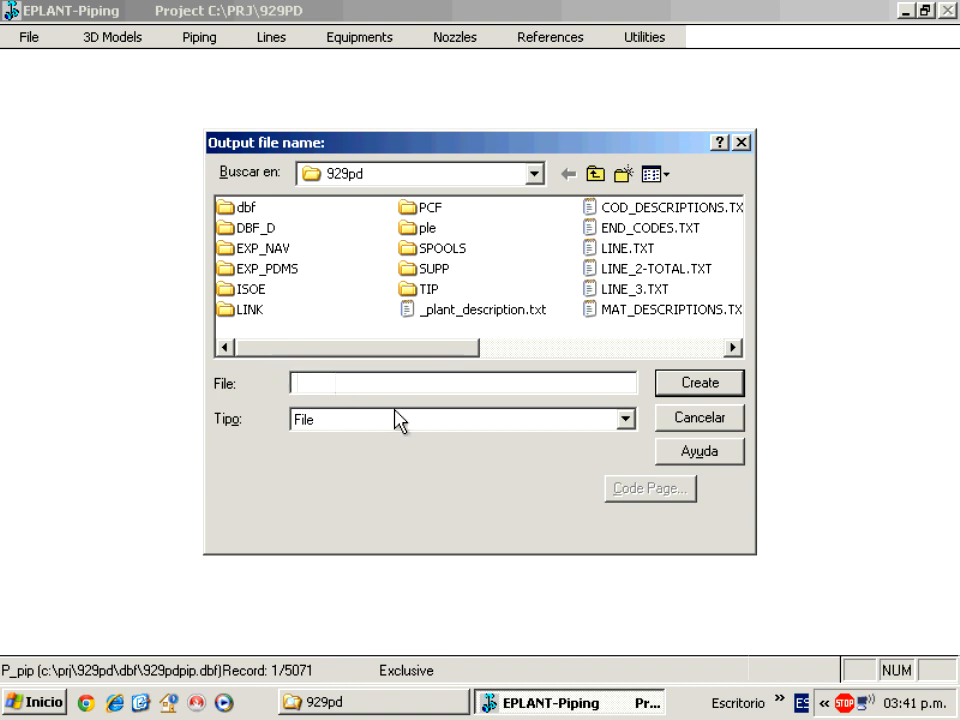
text(total-condition)
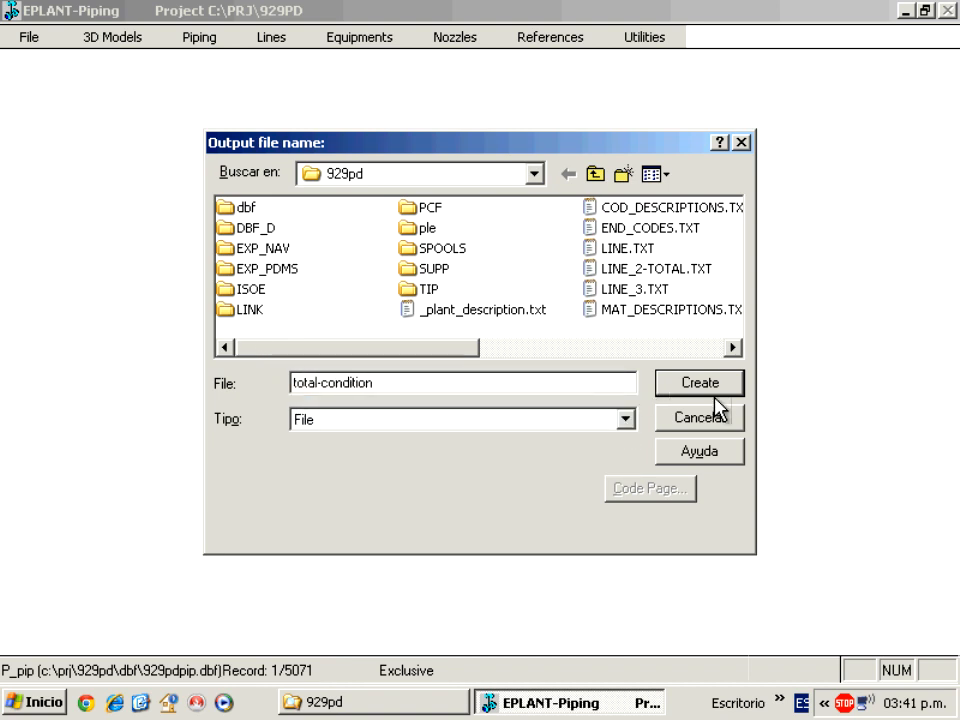
click(700, 383)
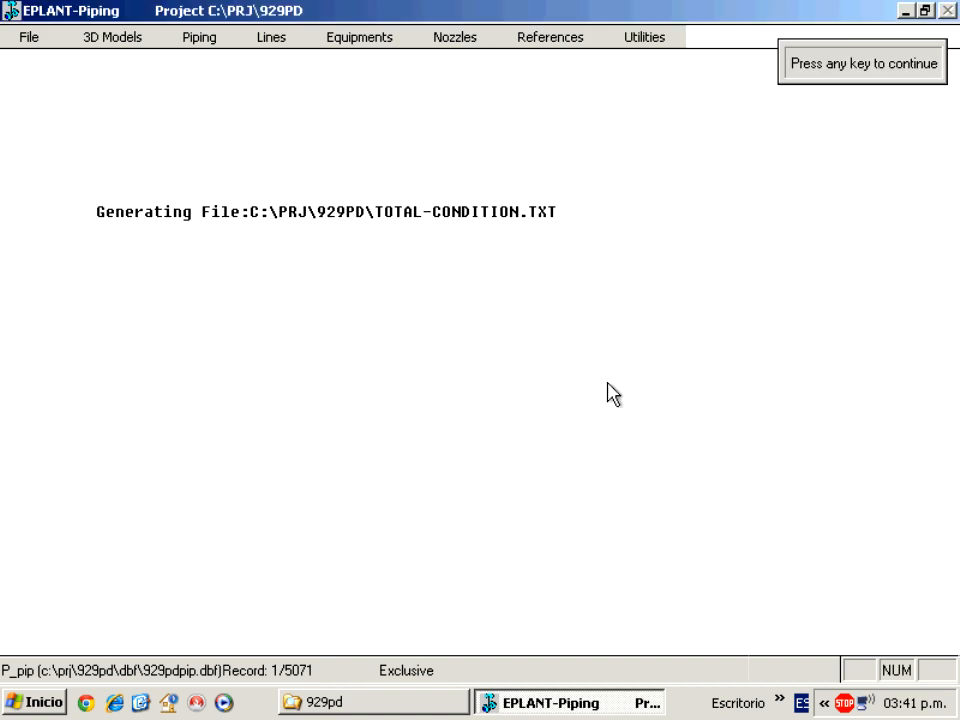
key(Return)
click(375, 703)
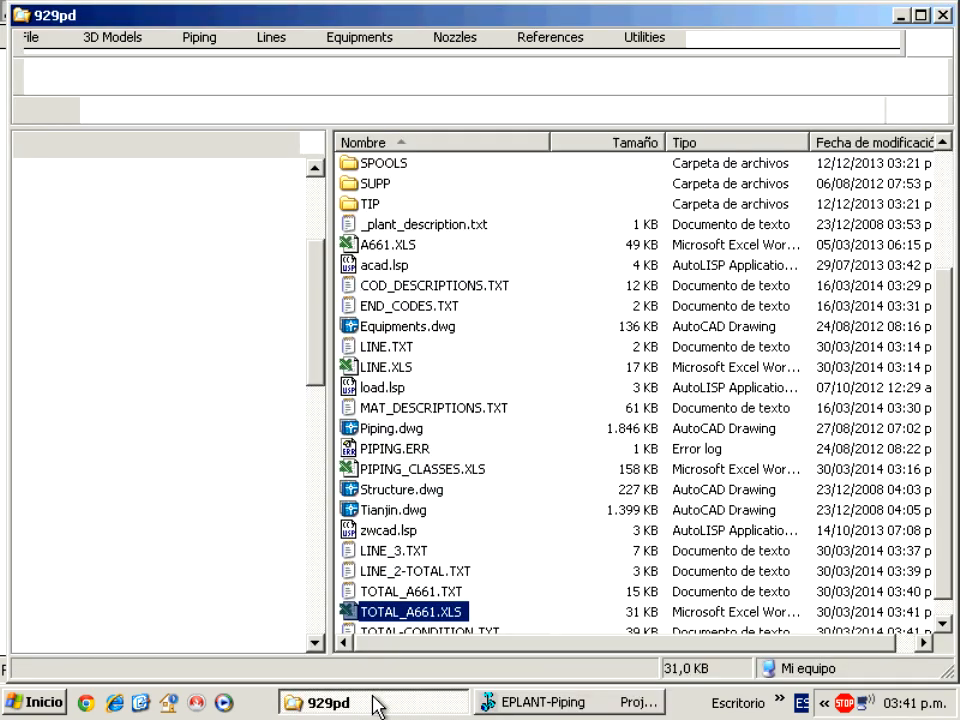
scroll(943, 580, down, 1)
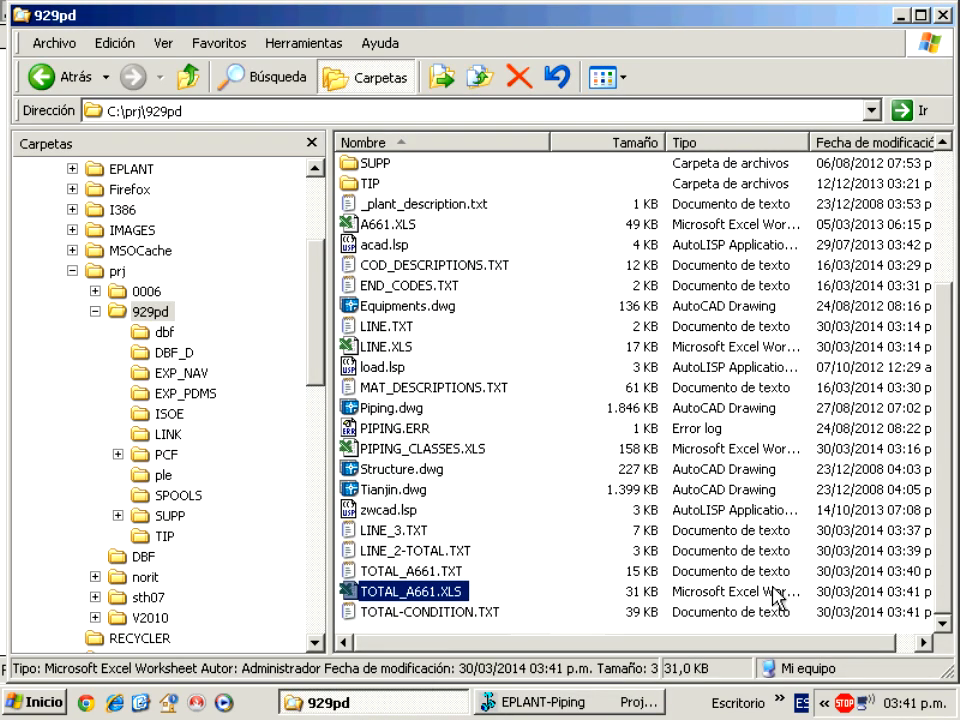
double_click(430, 612)
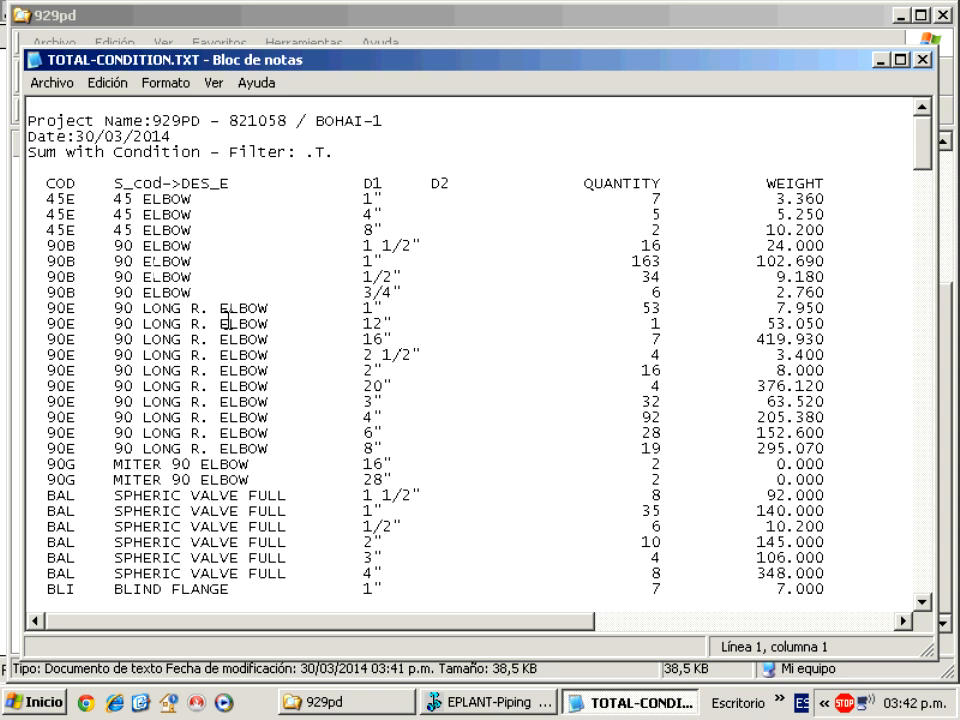
drag(45, 195, 383, 199)
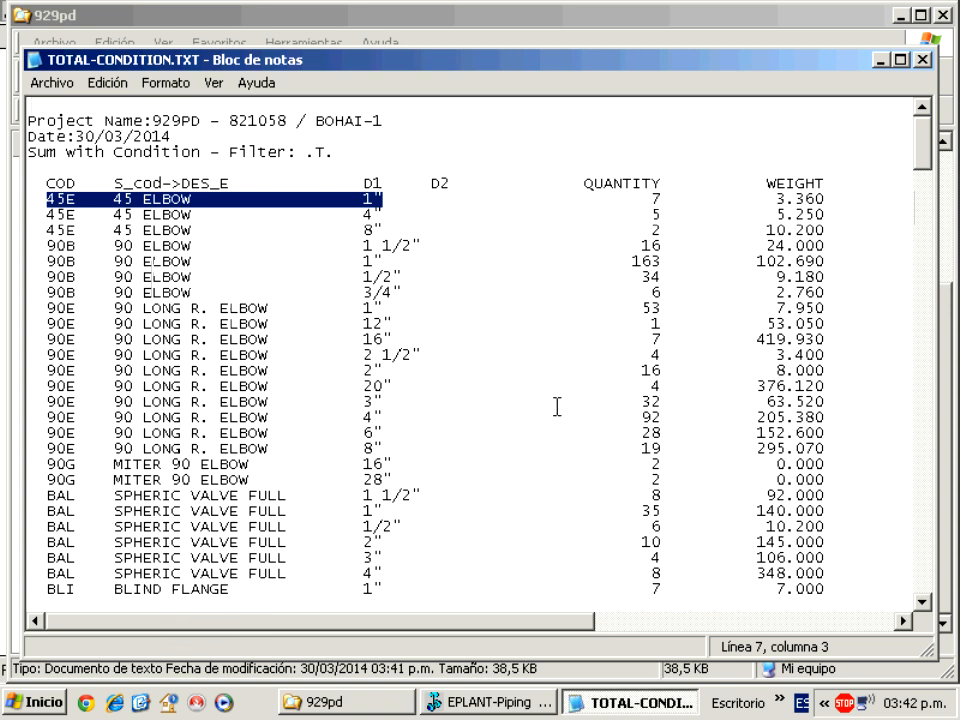
drag(921, 161, 922, 200)
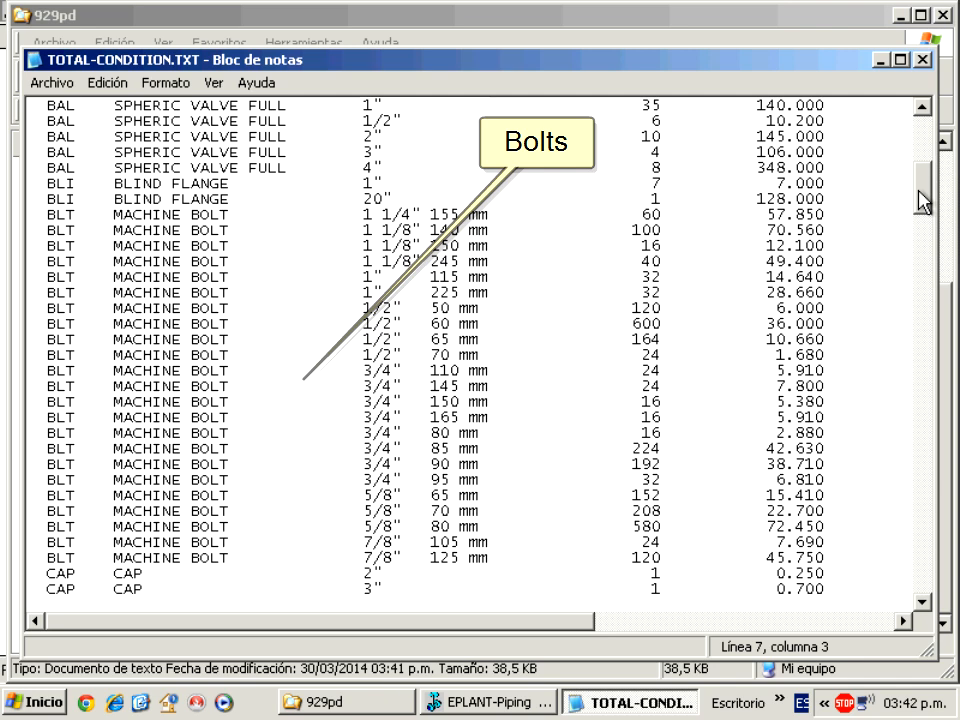
drag(919, 192, 919, 273)
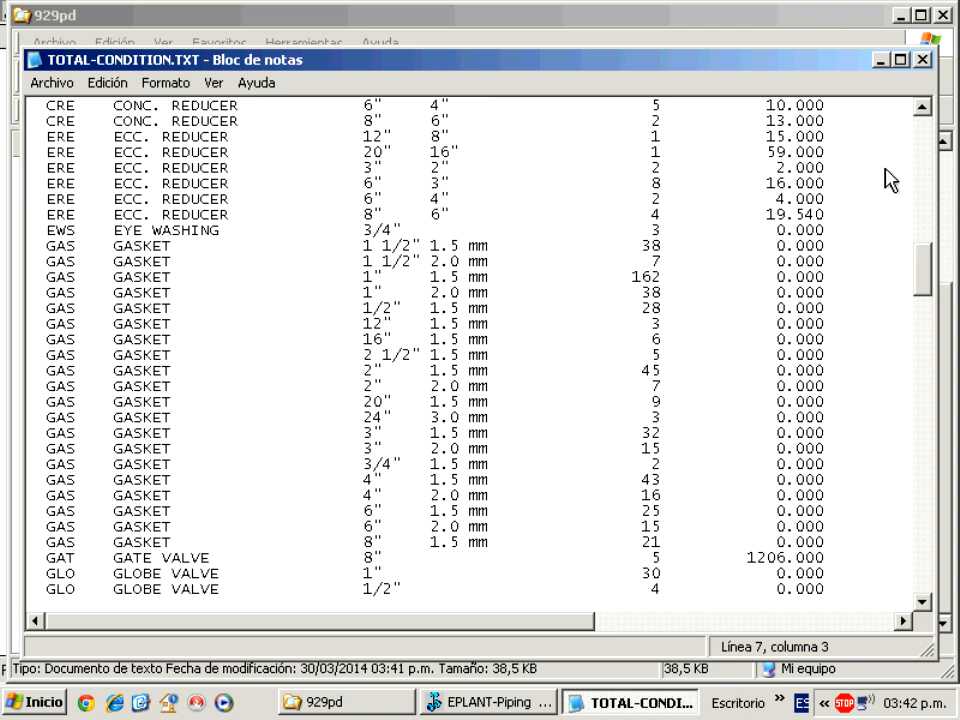
click(922, 60)
Back in EPLANT-Piping, exit the materials options and choose Lines > Lines.
click(560, 705)
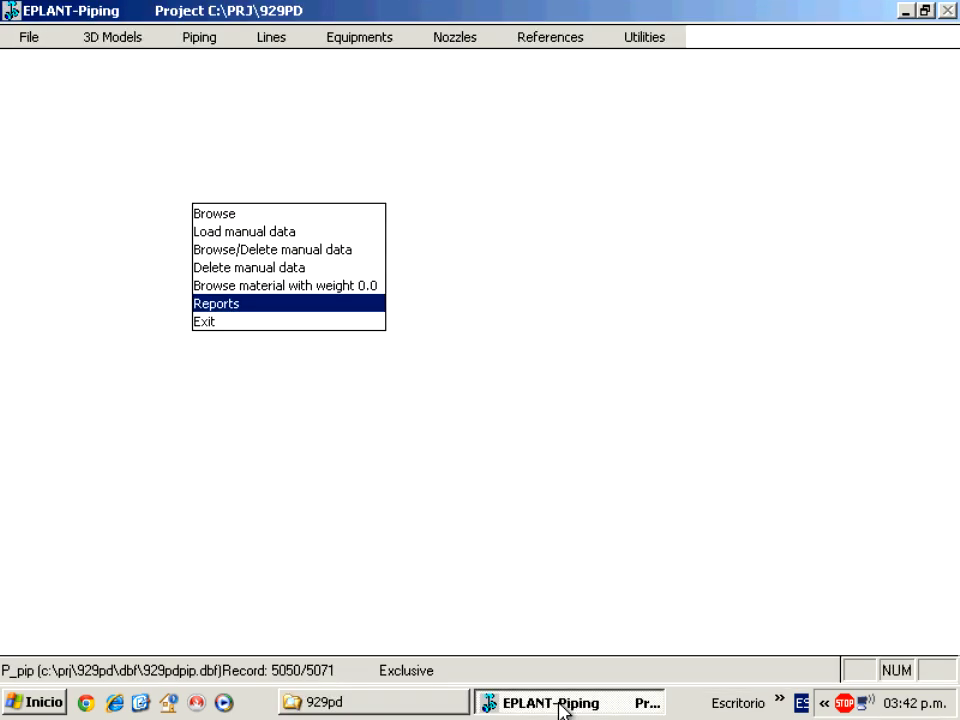
click(240, 322)
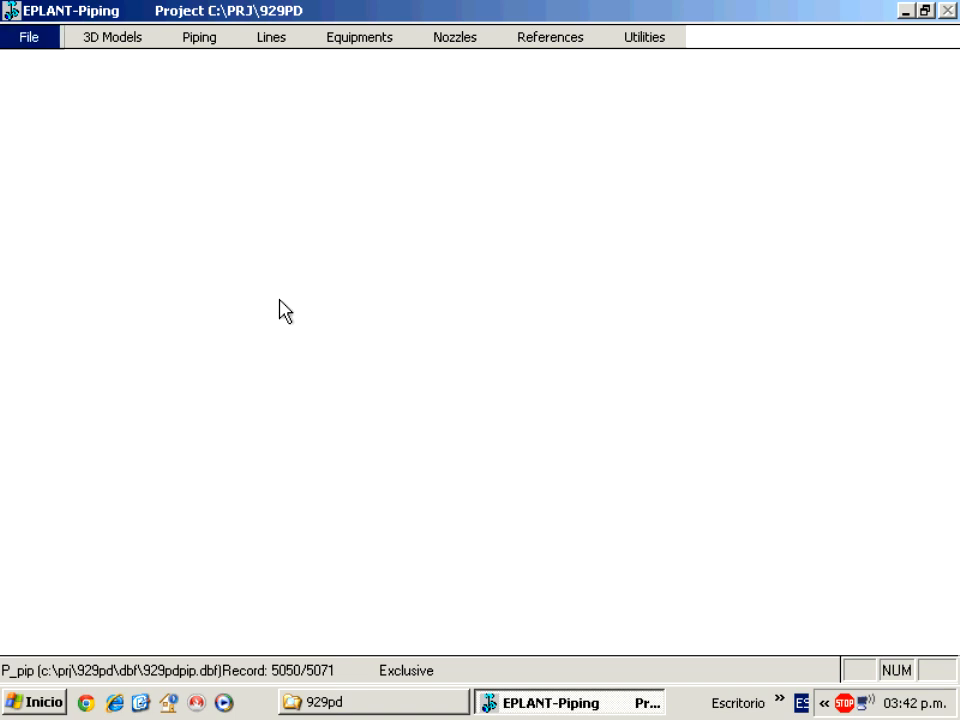
click(268, 40)
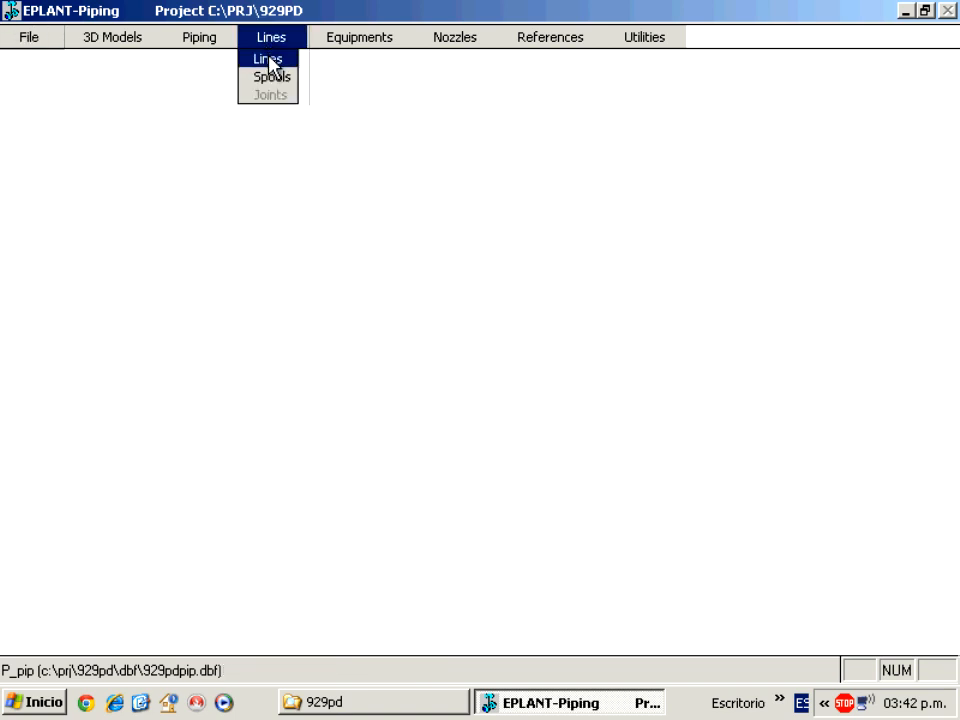
click(268, 60)
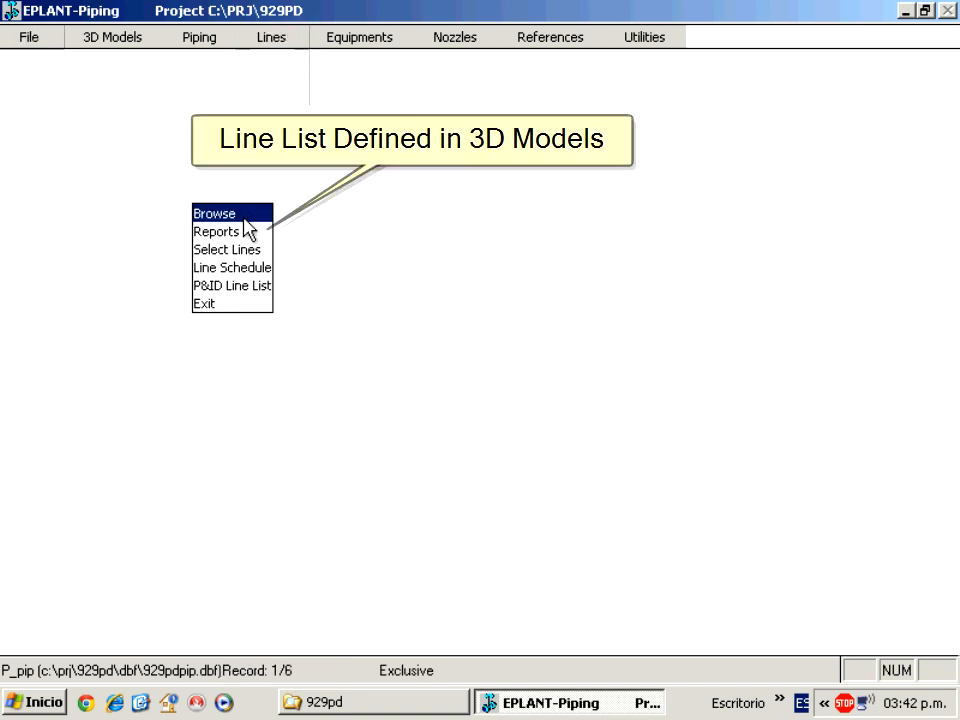